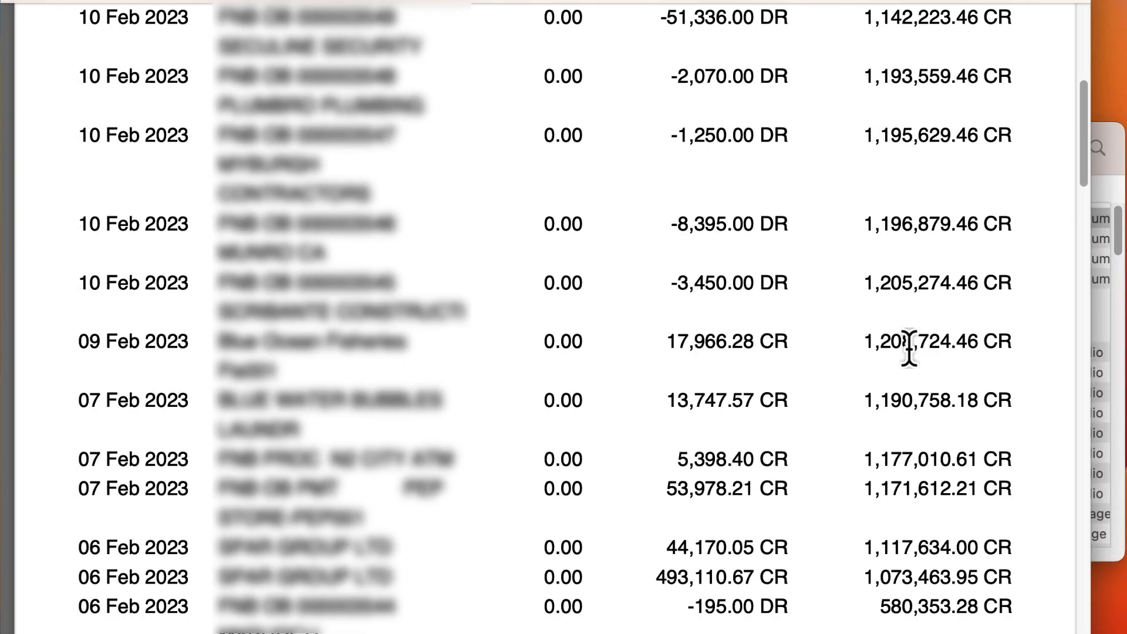
Step: Log in to Dext Prepare with the account e-mail address and password
scroll(908, 350, down, 15)
scroll(908, 350, down, 15)
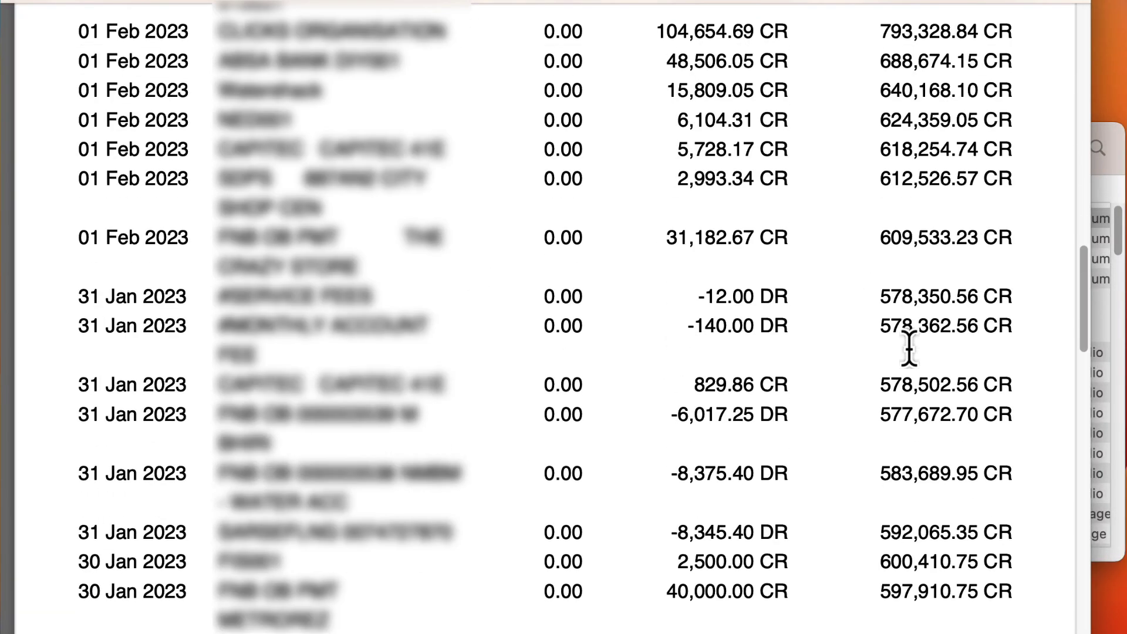
scroll(908, 349, down, 10)
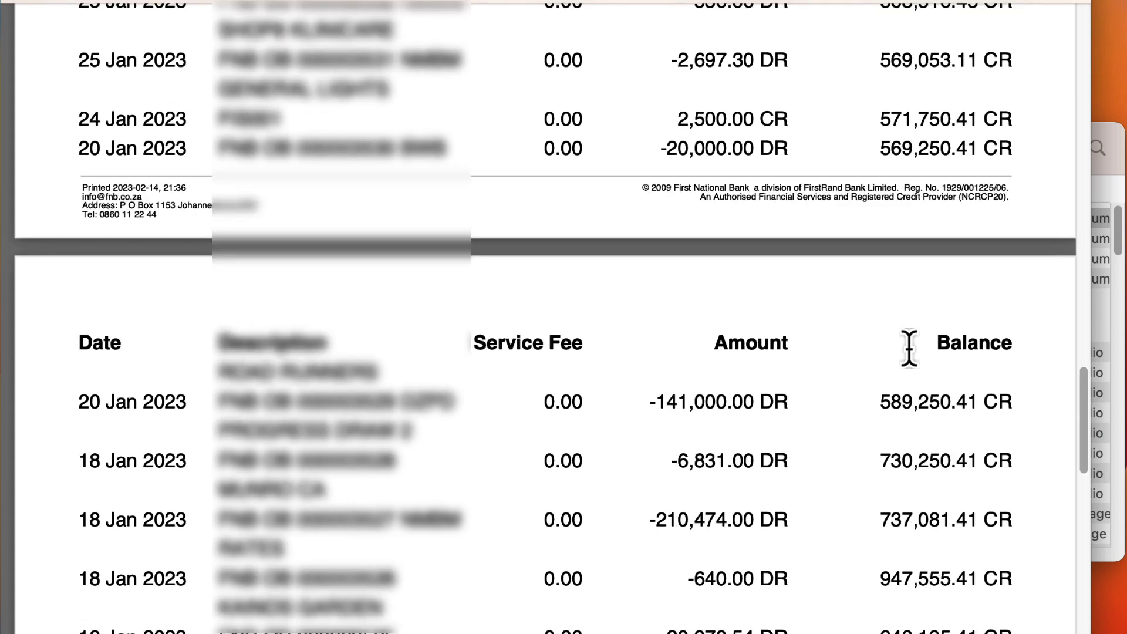
scroll(908, 350, down, 15)
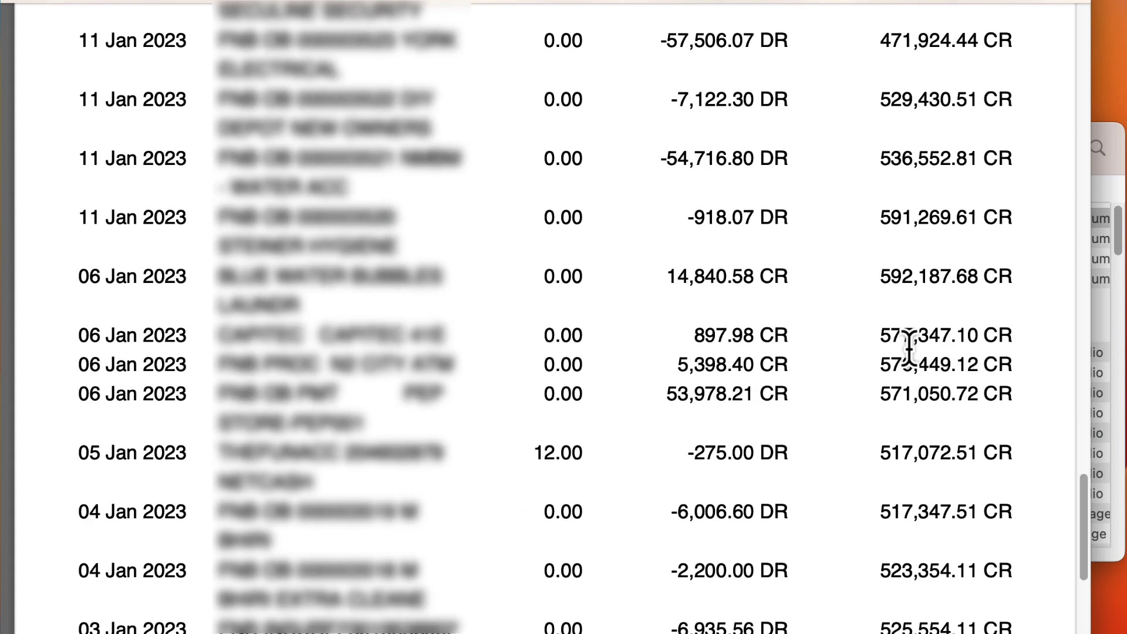
scroll(908, 350, down, 6)
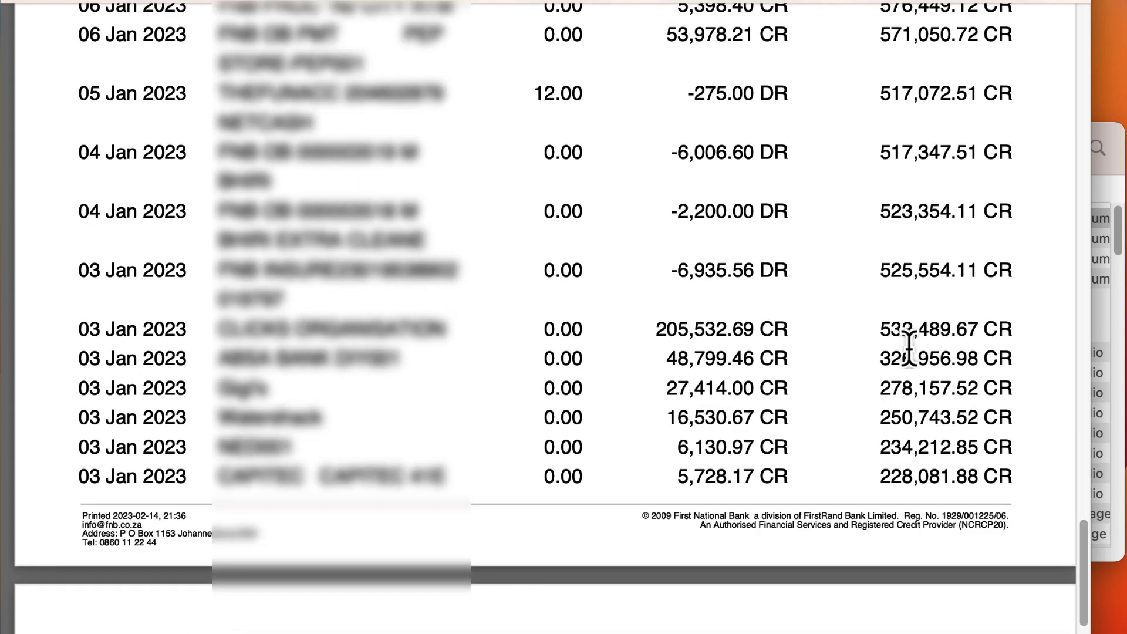
scroll(908, 350, down, 10)
scroll(908, 349, down, 6)
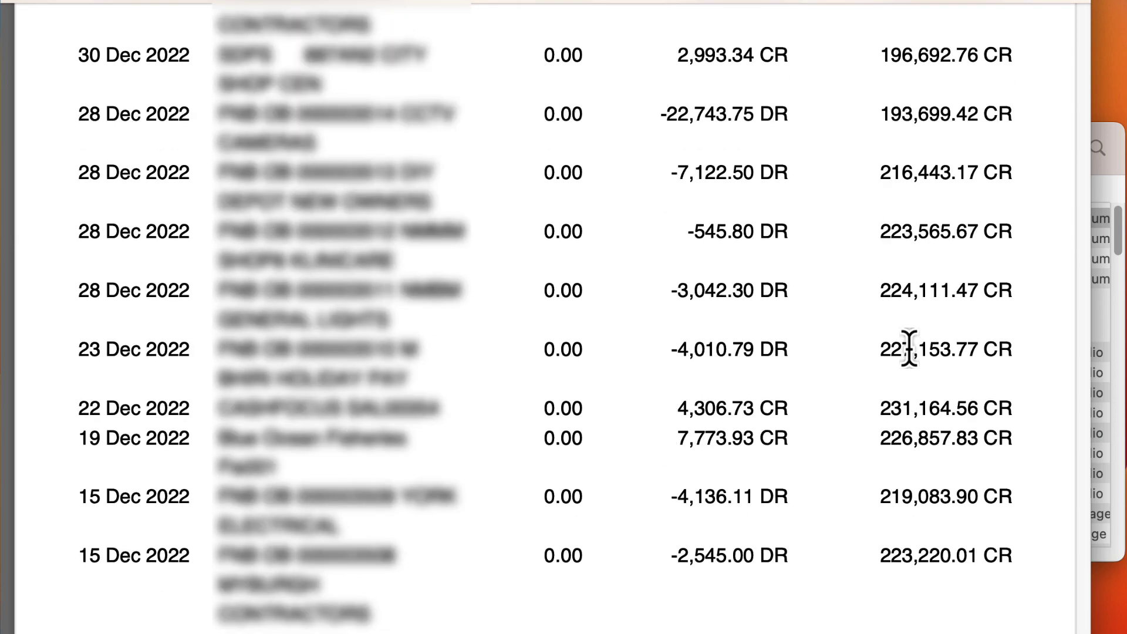
scroll(908, 350, down, 4)
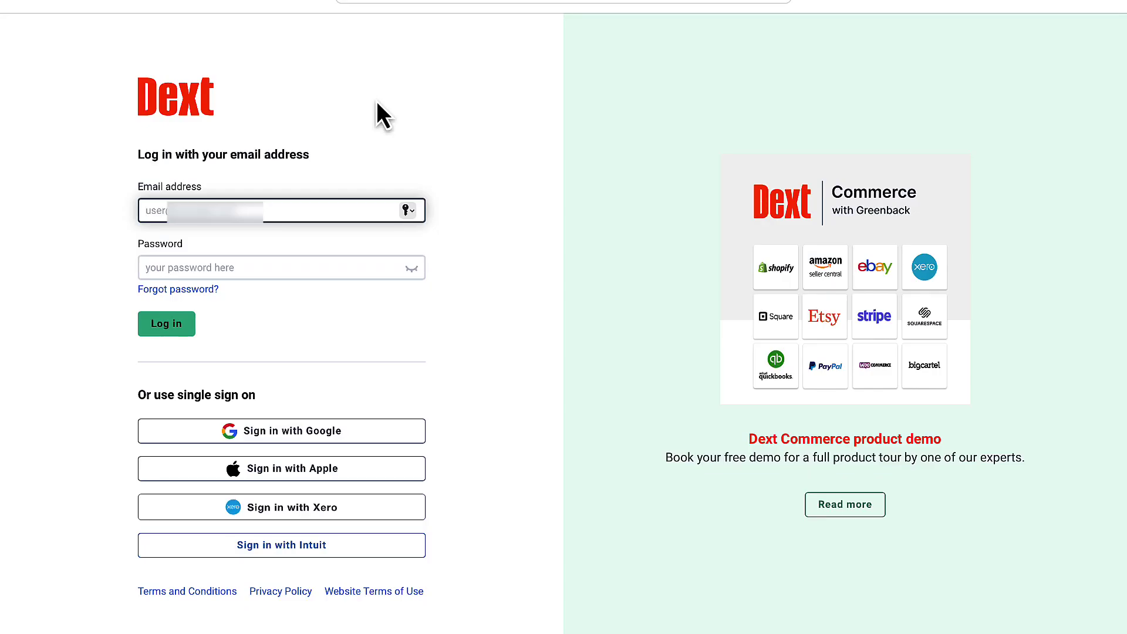
text(louis)
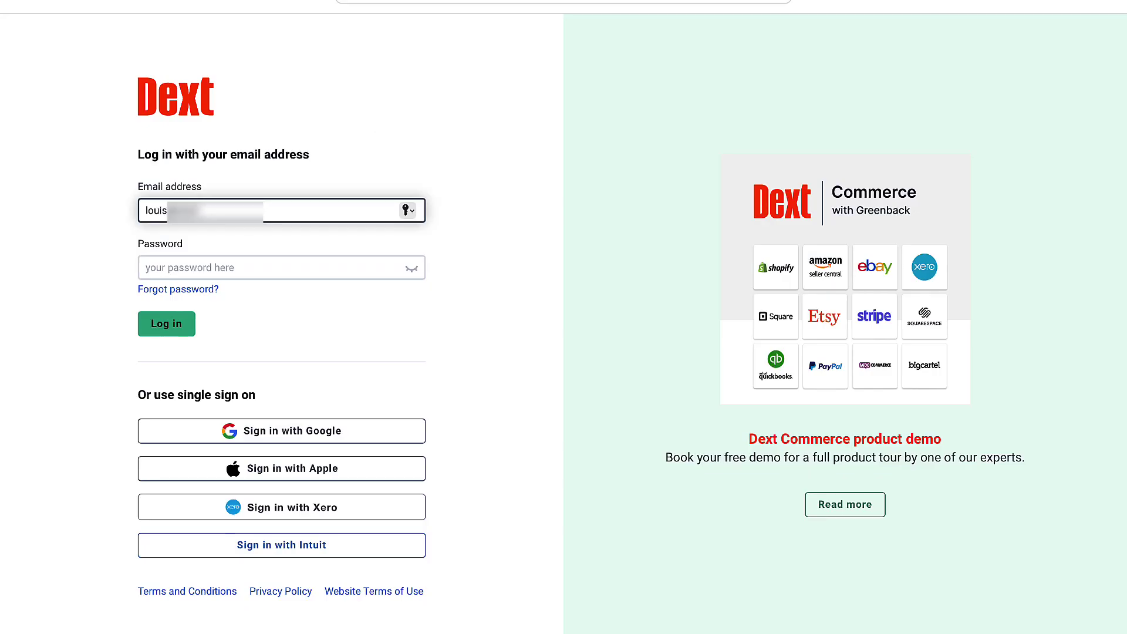
key(Tab)
text(••)
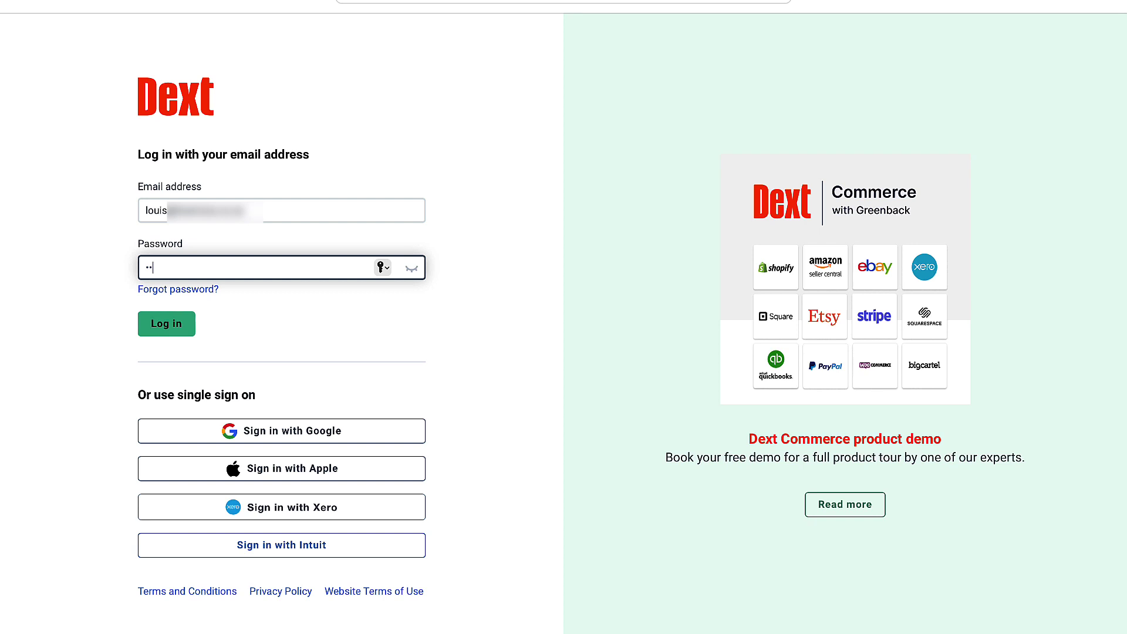
text(•••••••••)
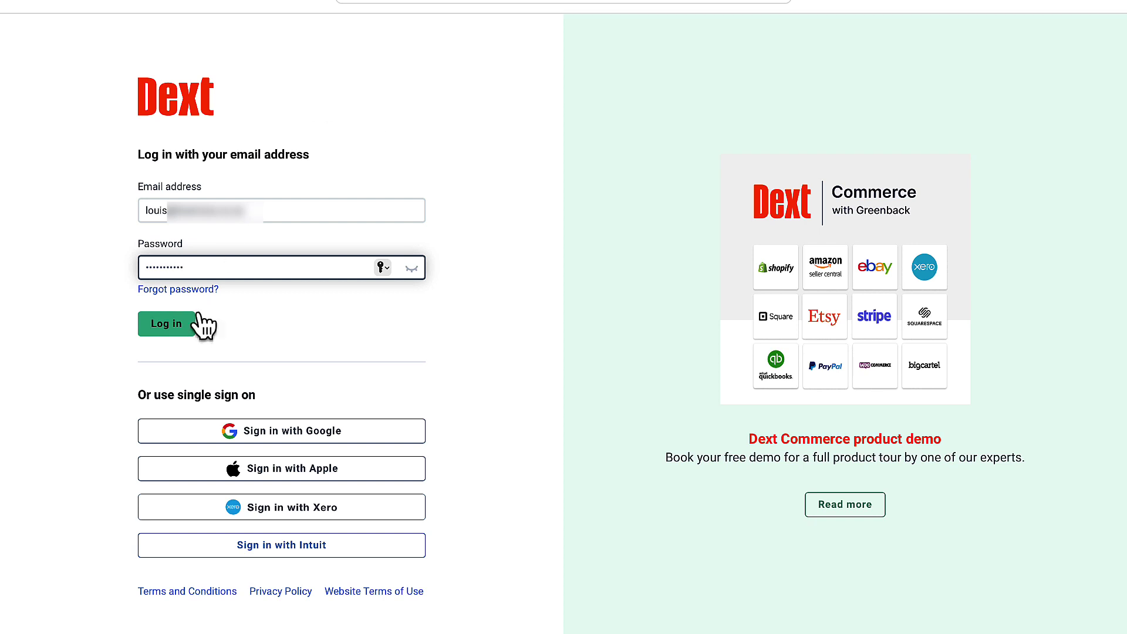
click(201, 324)
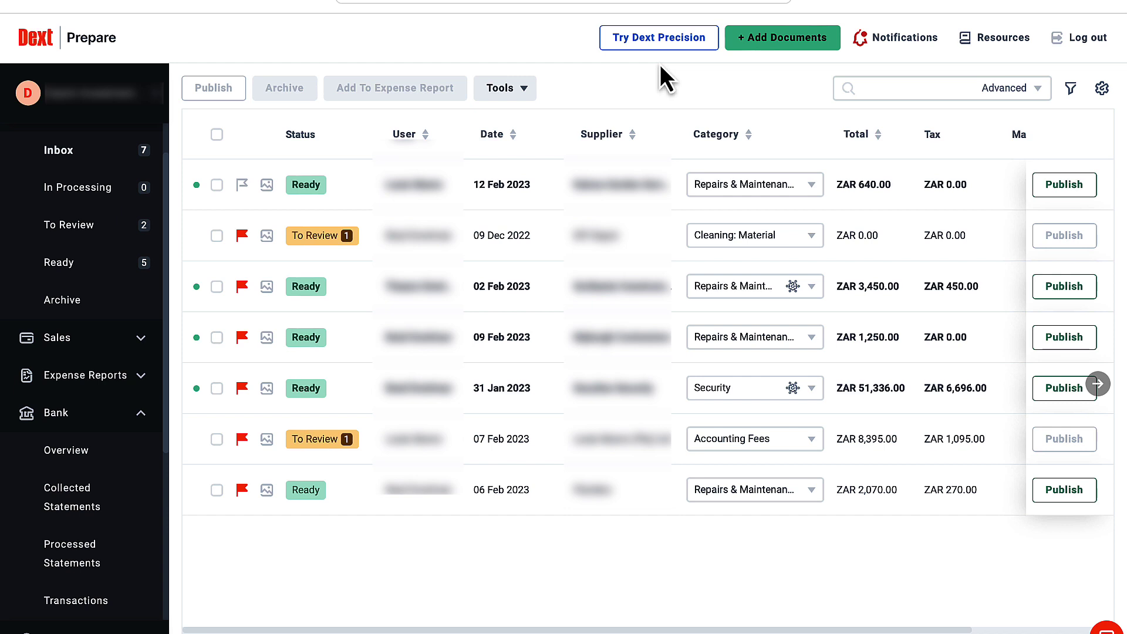
Step: Add the statement PDF as a Bank document for FNB, accepting the paid extraction charge
click(791, 47)
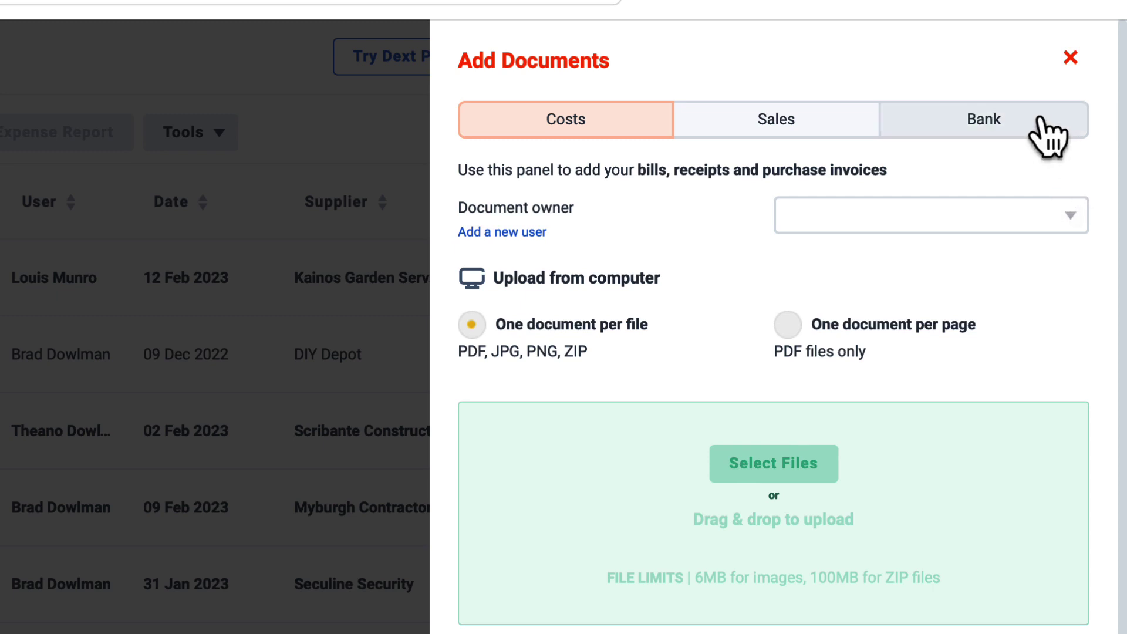
click(1018, 123)
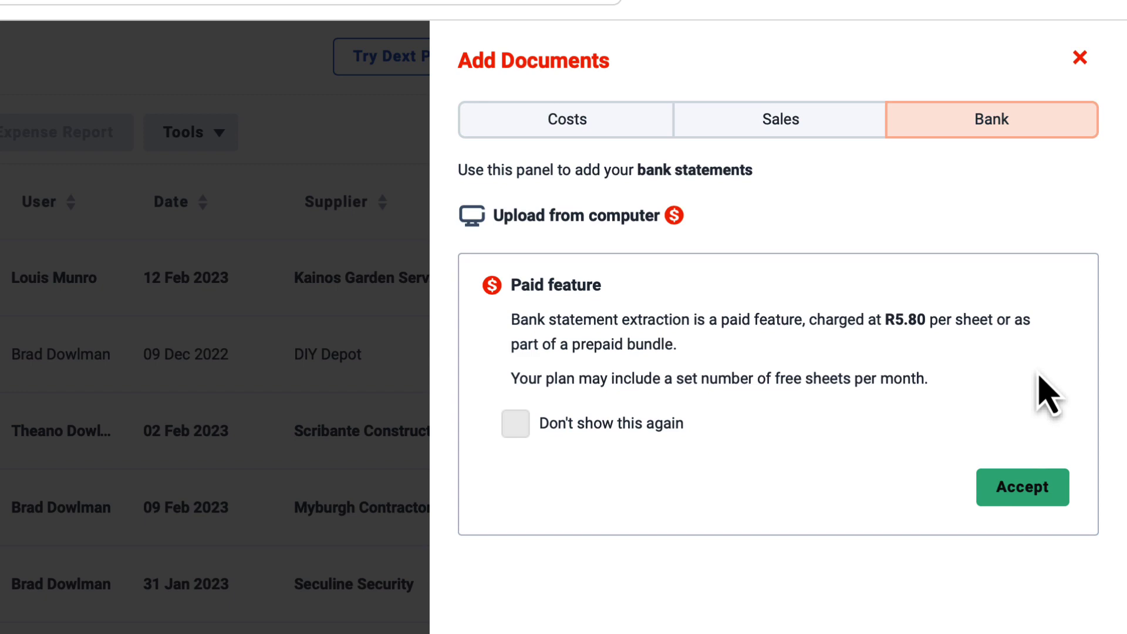
click(1037, 490)
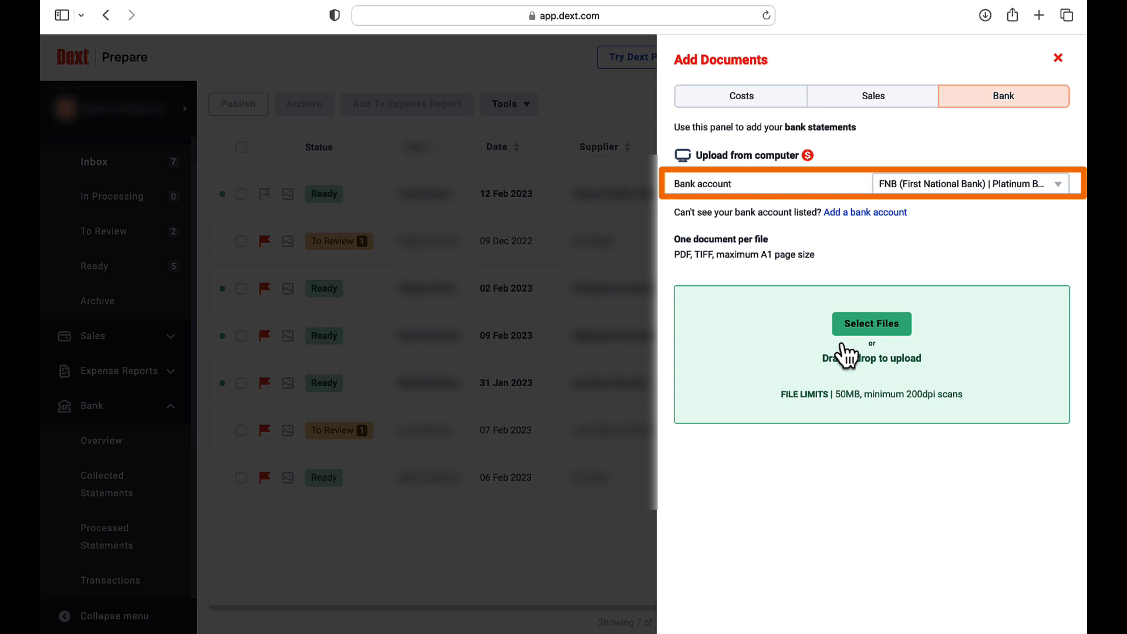
drag(368, 377, 960, 338)
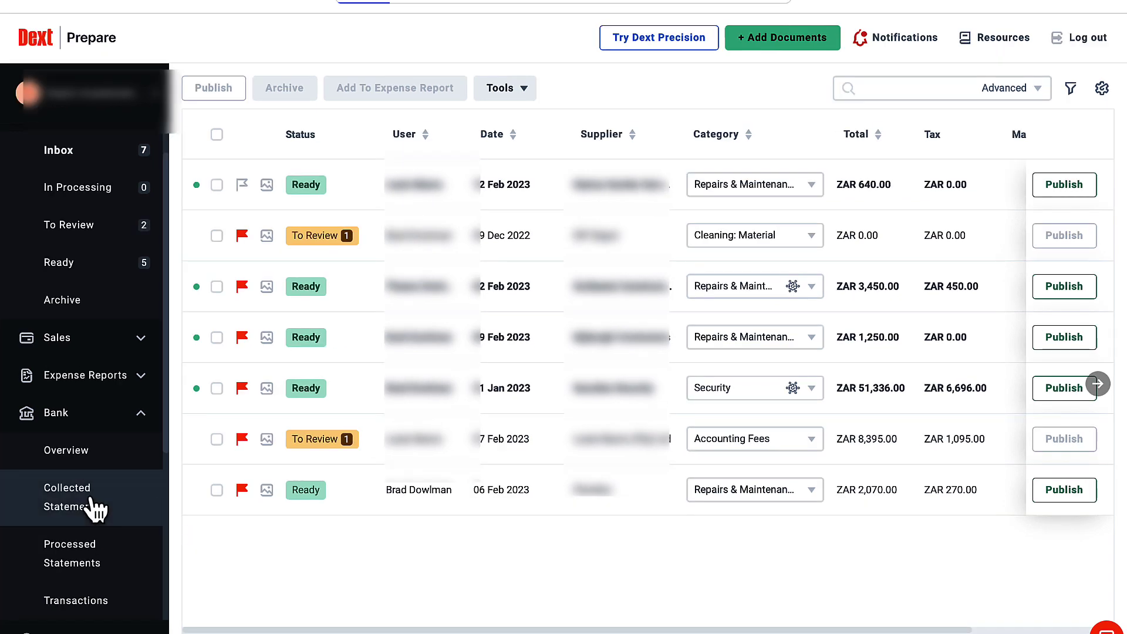
Step: Check Collected Statements for the upload, then view the FNB Processed Statements list
click(106, 492)
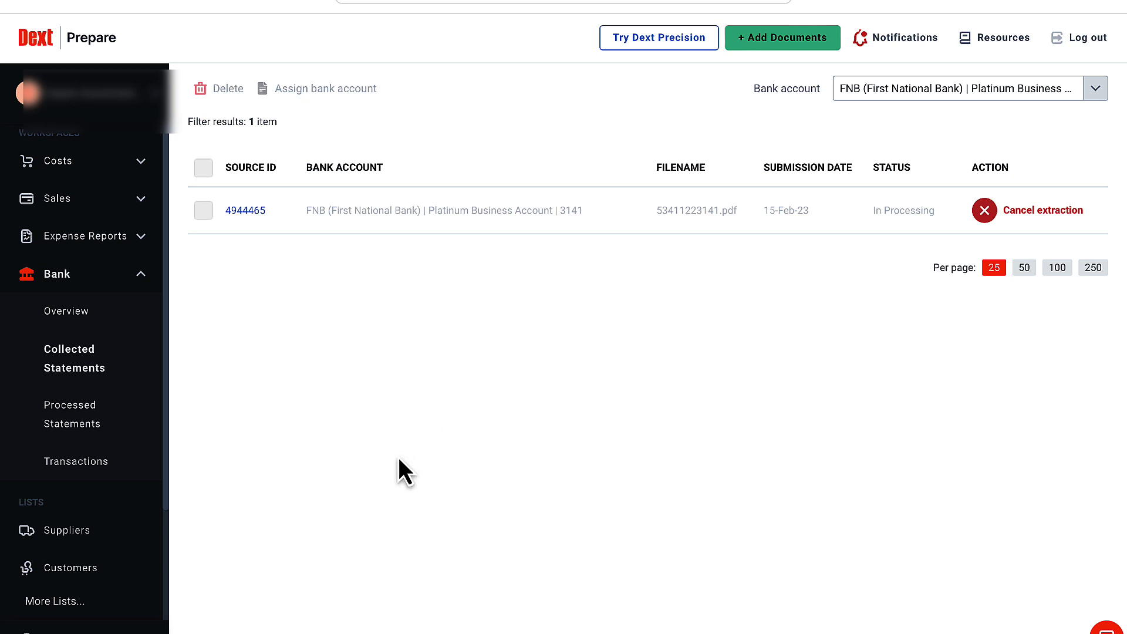
click(99, 421)
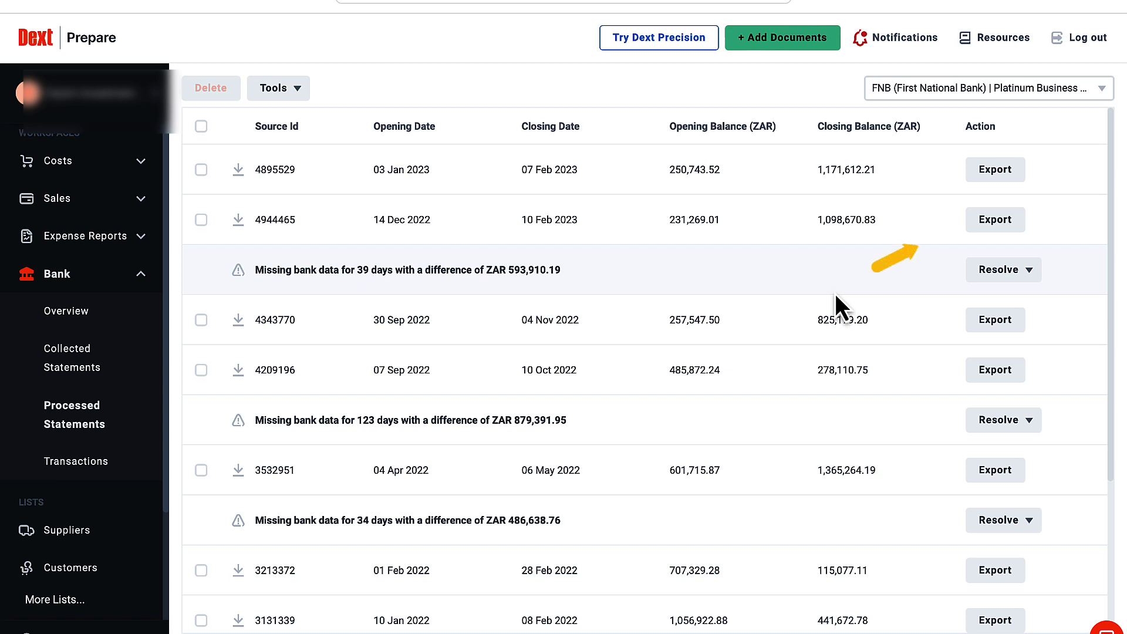
Step: Export statement 4944465 (14 Dec 2022–10 Feb 2023) in Sage Accounting SA CSV format
click(998, 223)
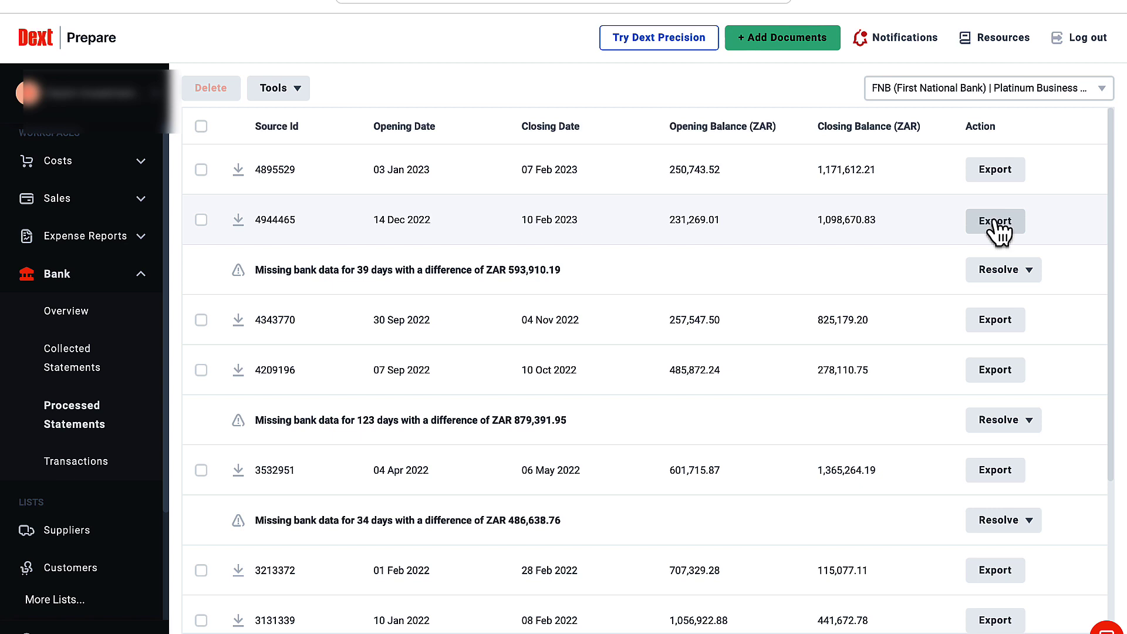
click(992, 222)
click(724, 345)
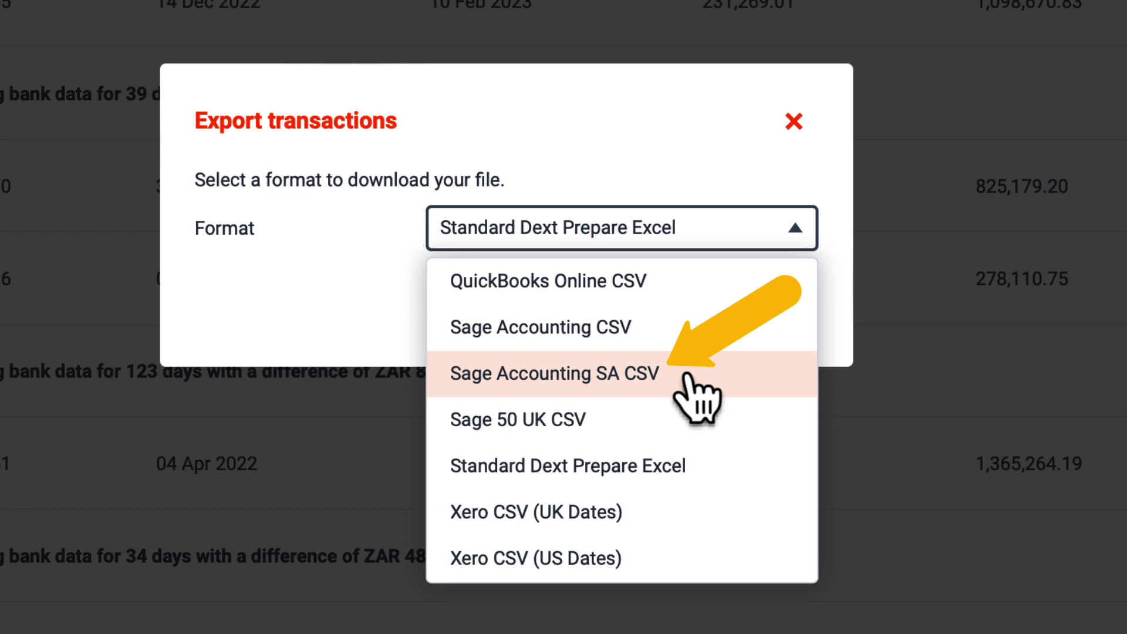
click(688, 376)
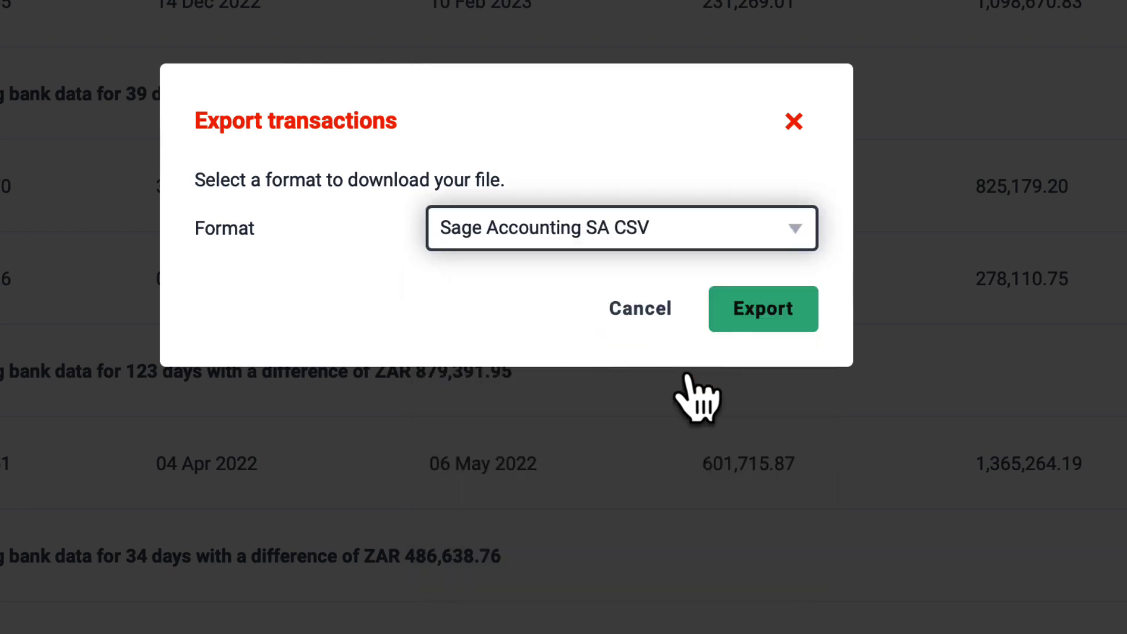
click(759, 311)
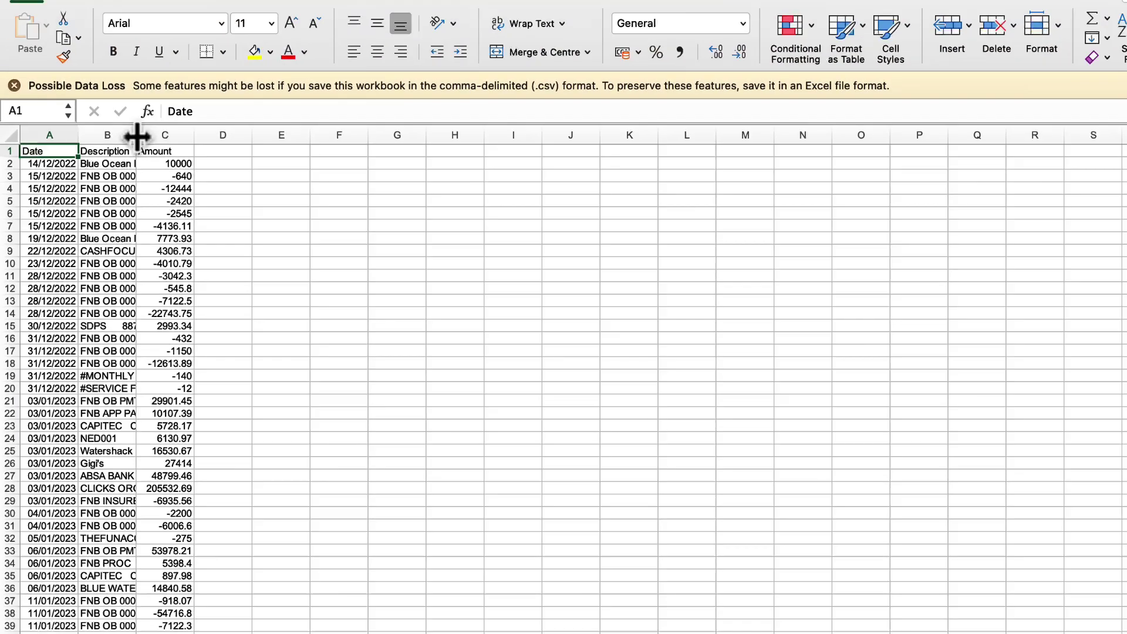
Step: Autofit column B (Description) and column C (Amount) in the exported CSV
double_click(290, 88)
double_click(319, 141)
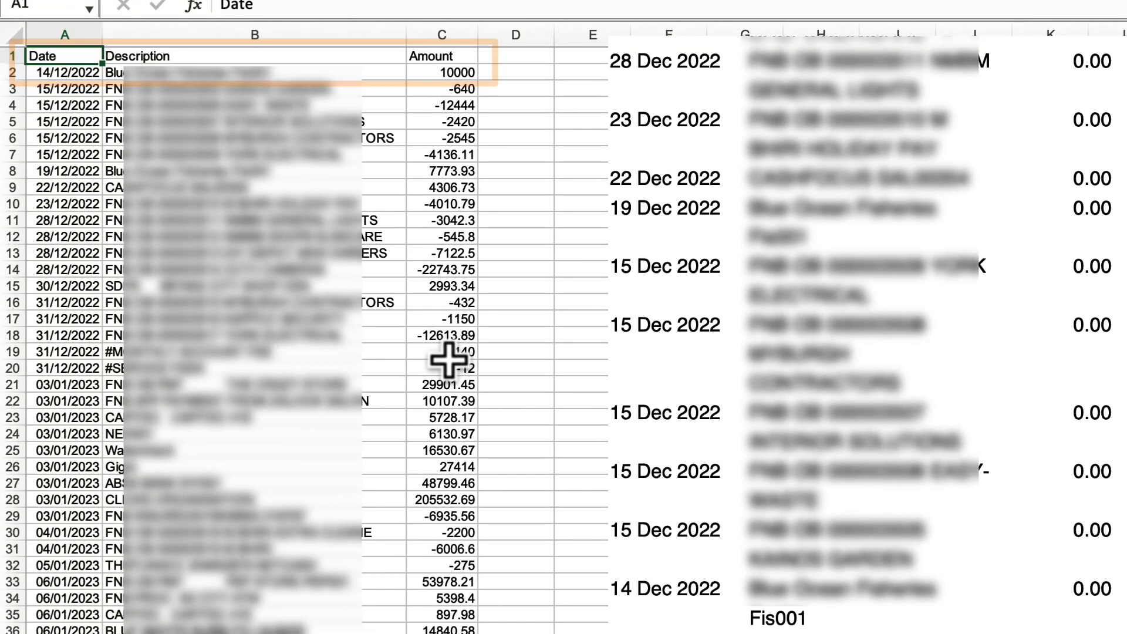
scroll(299, 356, down, 10)
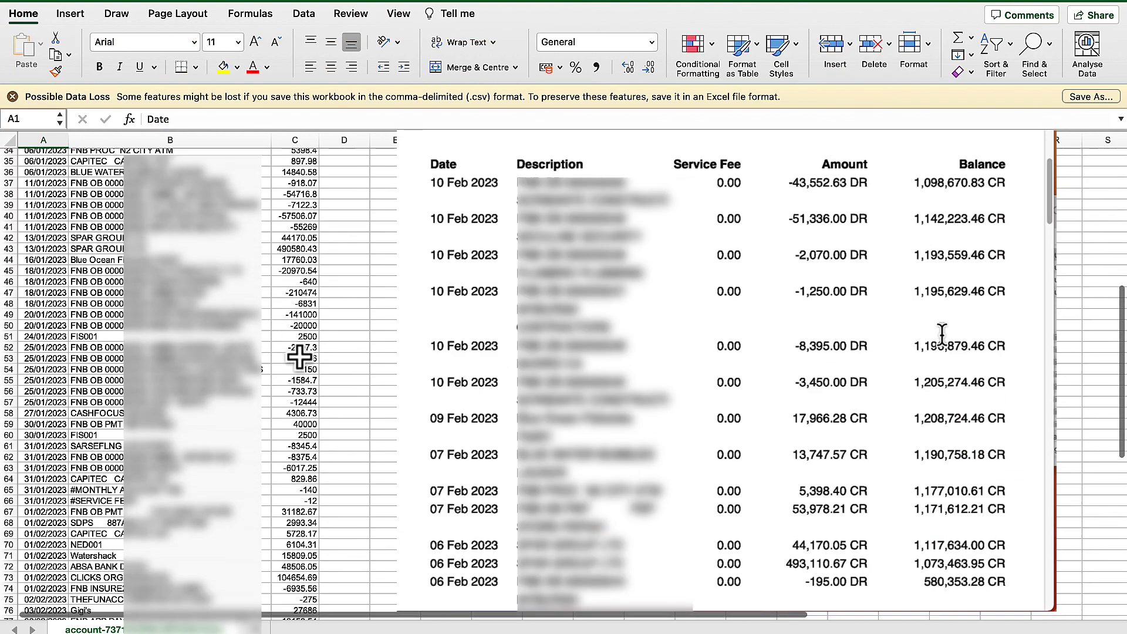
scroll(299, 357, down, 6)
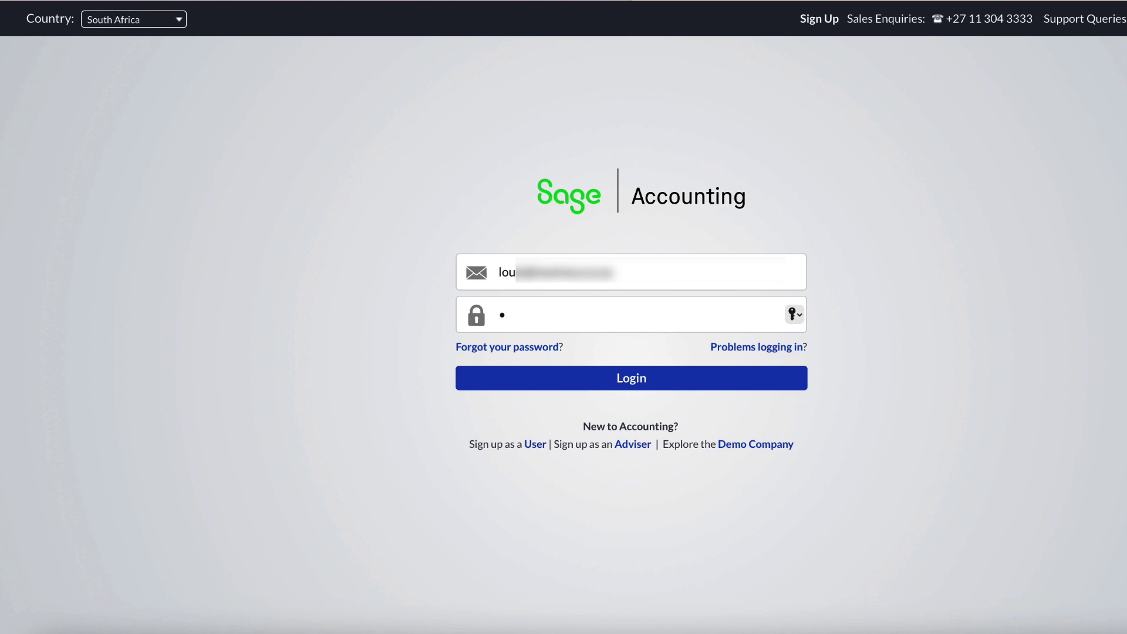
Step: Sign in to Sage Accounting and go to Banking > Transactions > Banking for FNB
text(••••••••••)
click(657, 382)
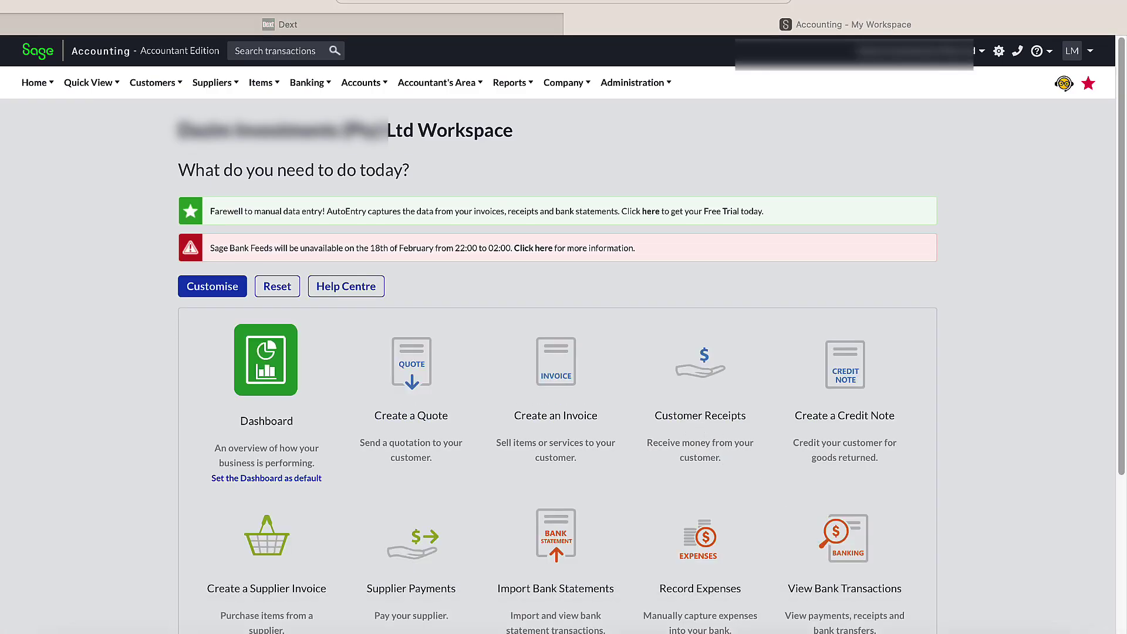
click(358, 77)
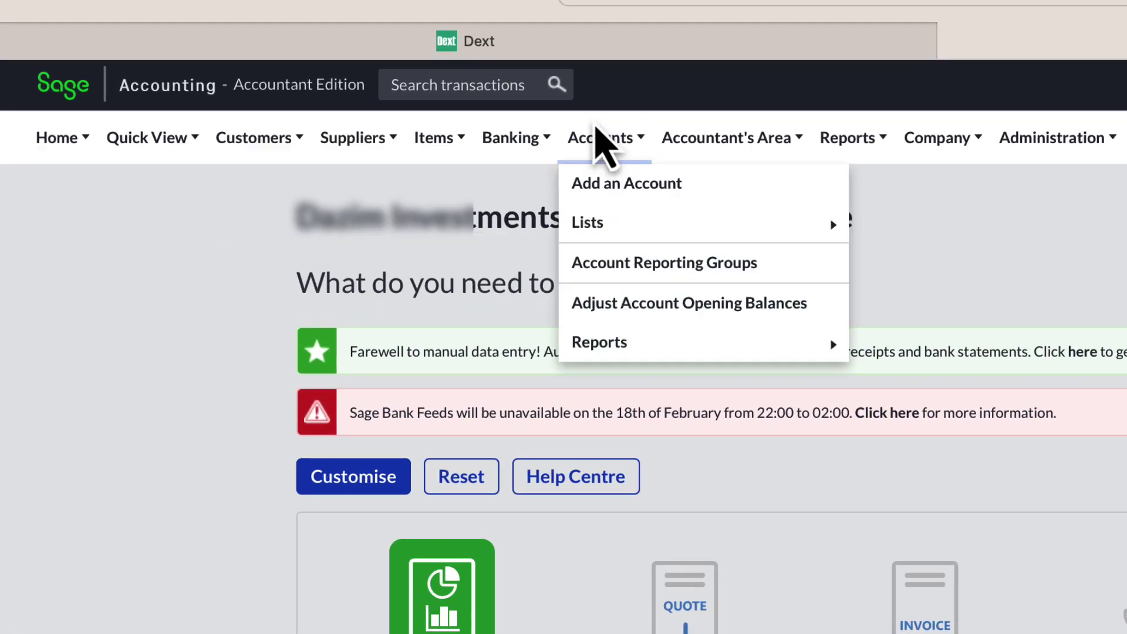
mouse_move(515, 139)
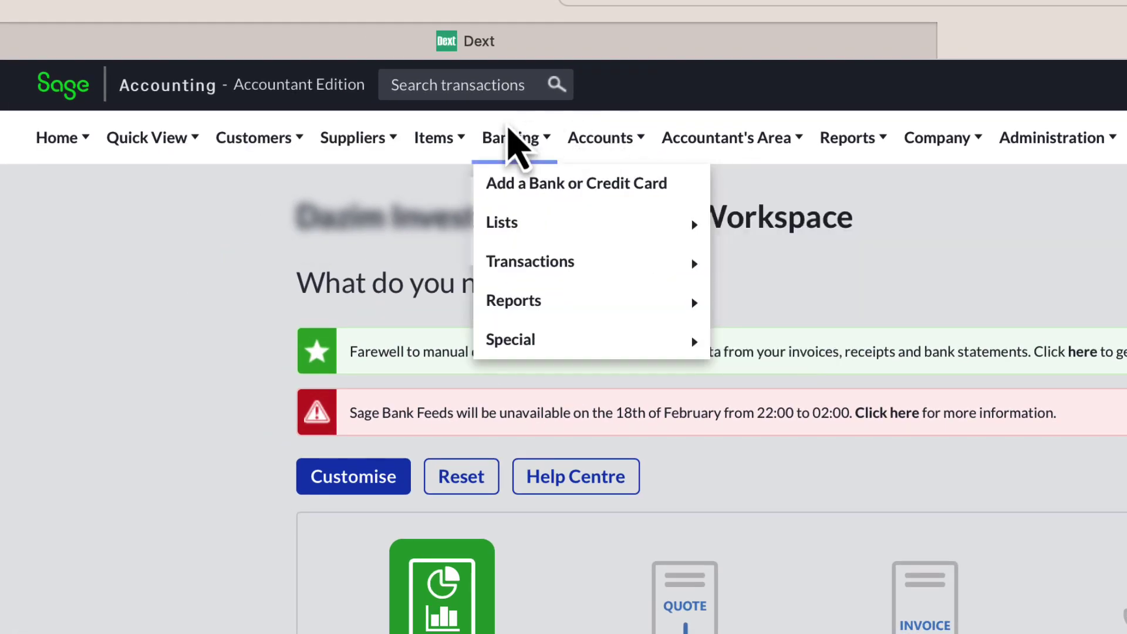
mouse_move(531, 265)
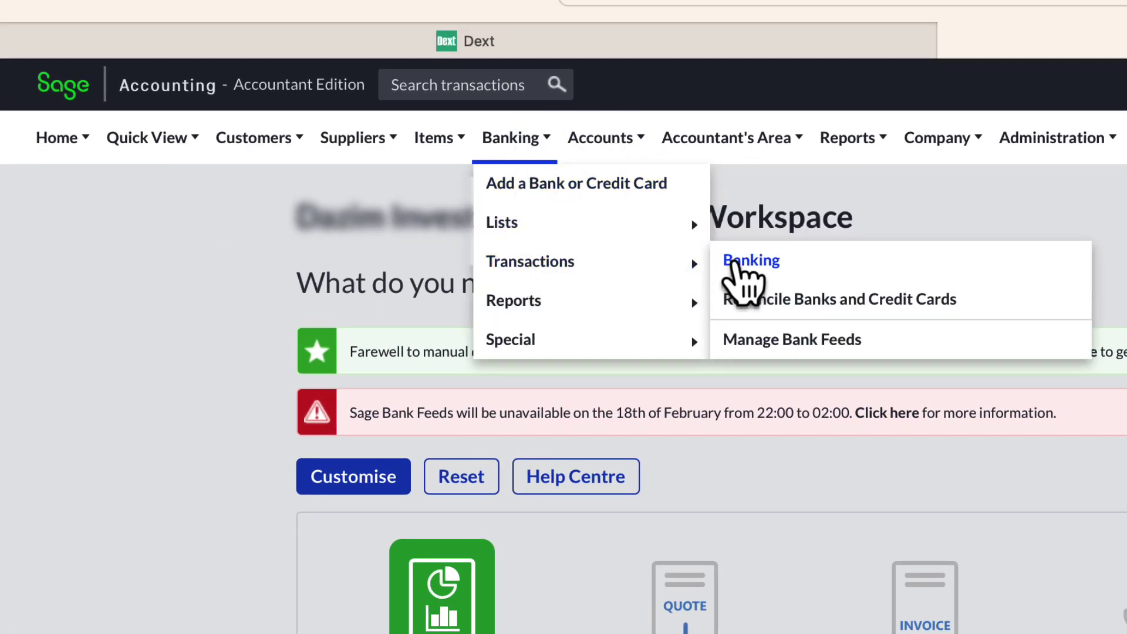
click(738, 261)
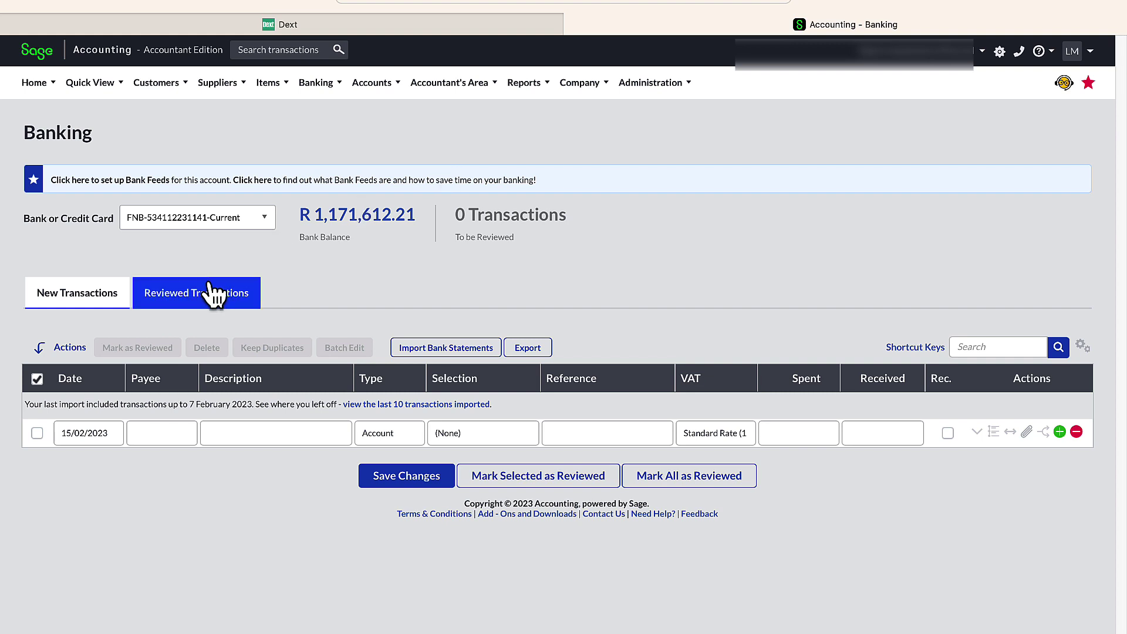
Step: Browse pages 1 and 2 of the 65 reviewed FNB transactions, January–February 2023
click(238, 289)
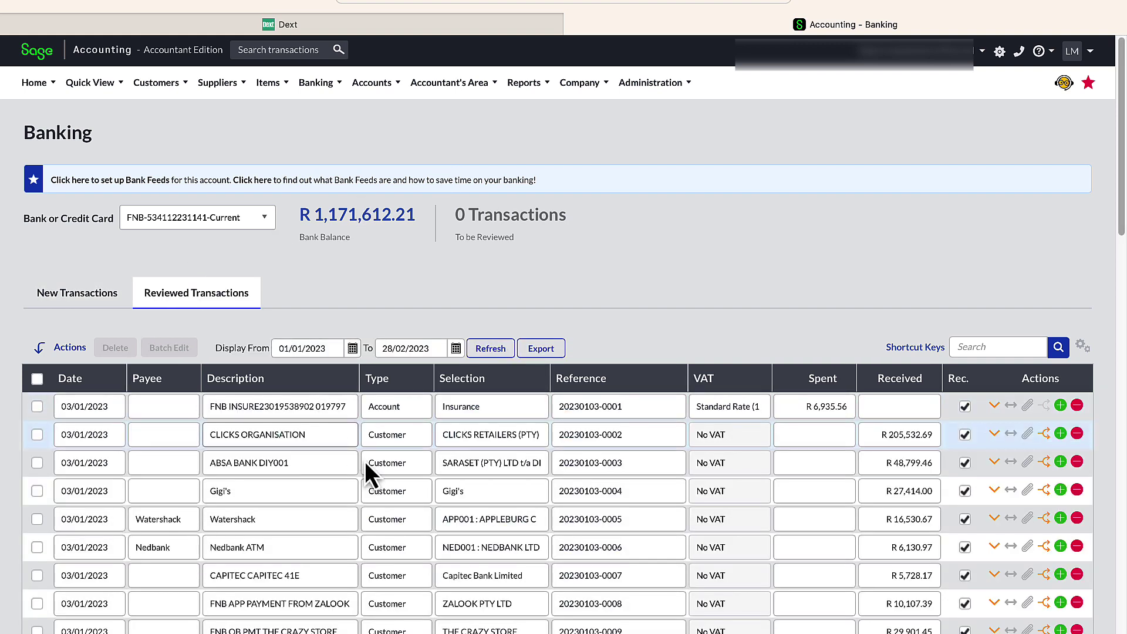
scroll(370, 482, down, 5)
scroll(369, 484, down, 15)
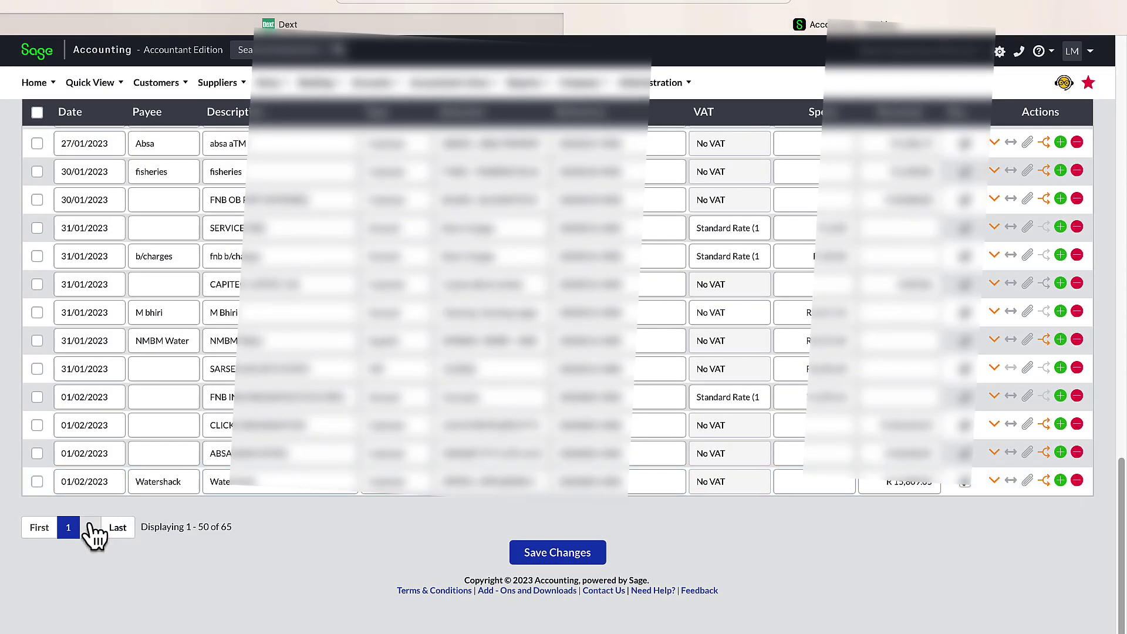
click(182, 547)
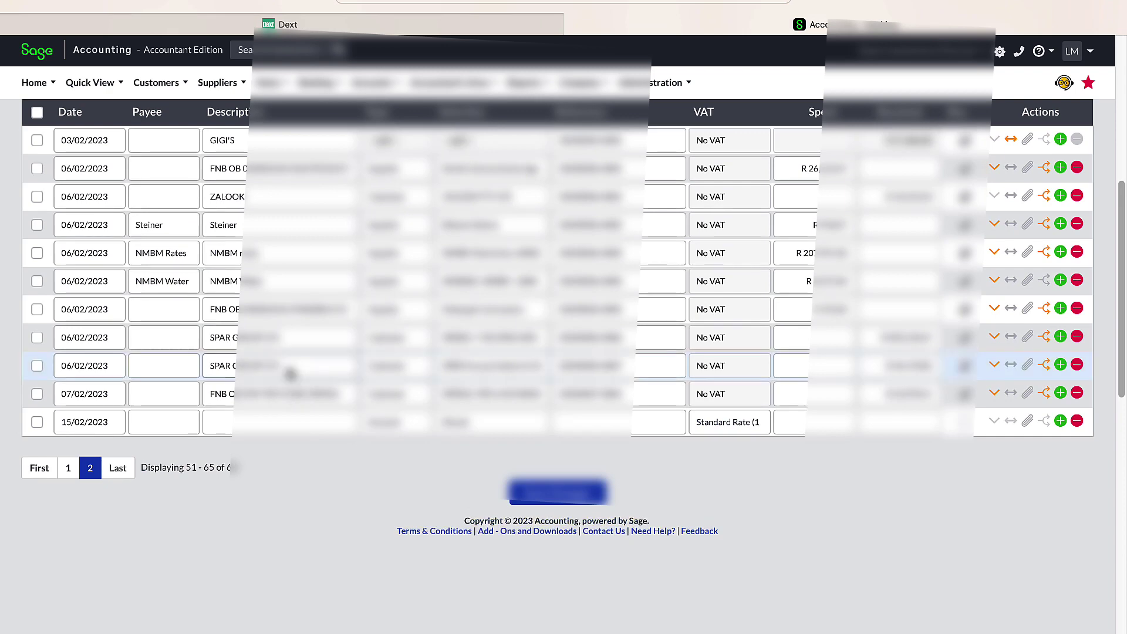
scroll(289, 372, down, 5)
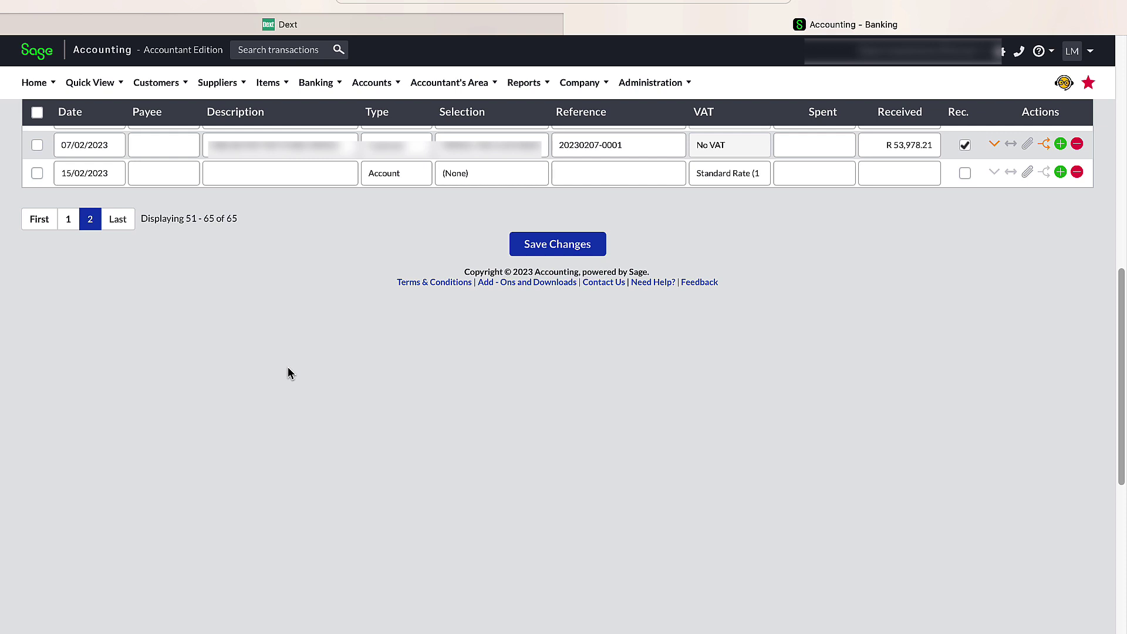
scroll(287, 373, up, 1)
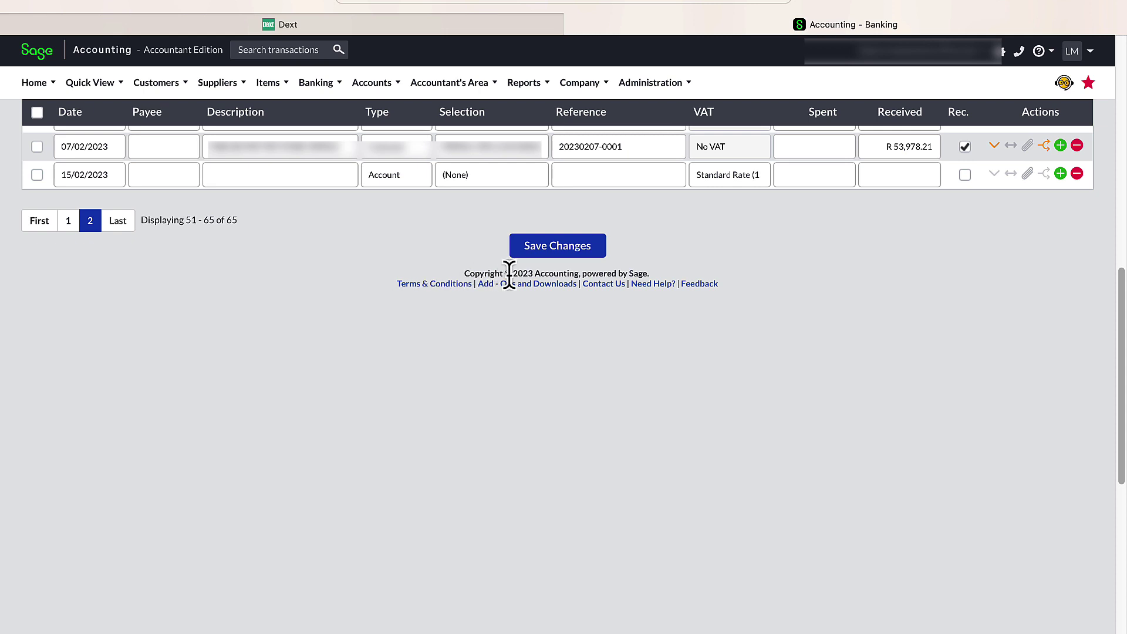
scroll(509, 273, up, 10)
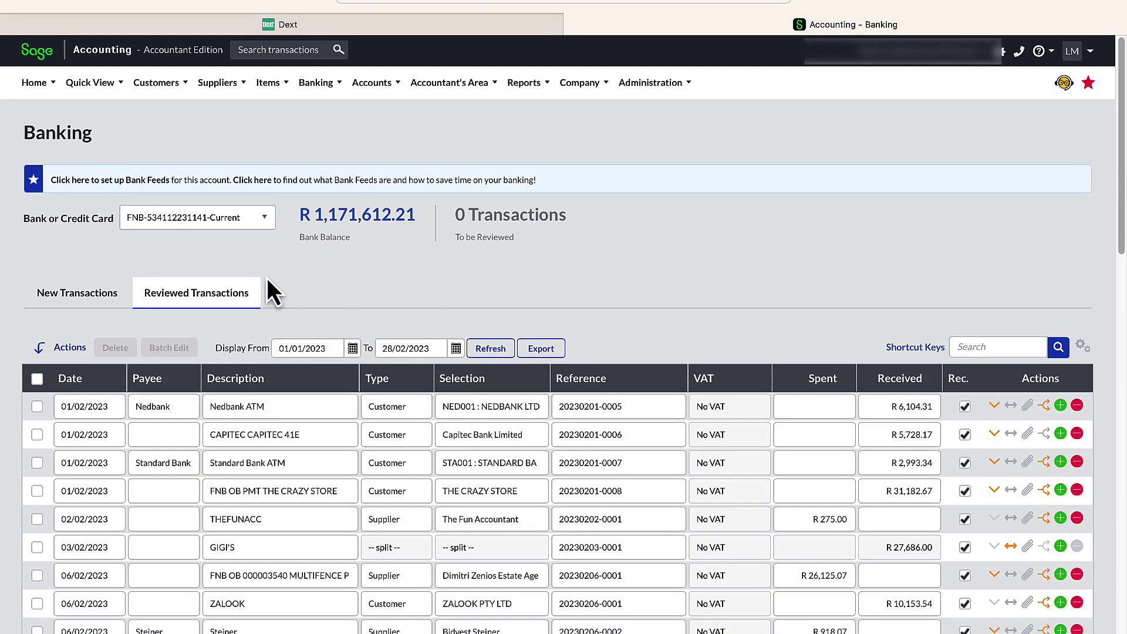
Step: Start Import Bank Statements with file type CSV and upload the exported Dext statement CSV
click(117, 296)
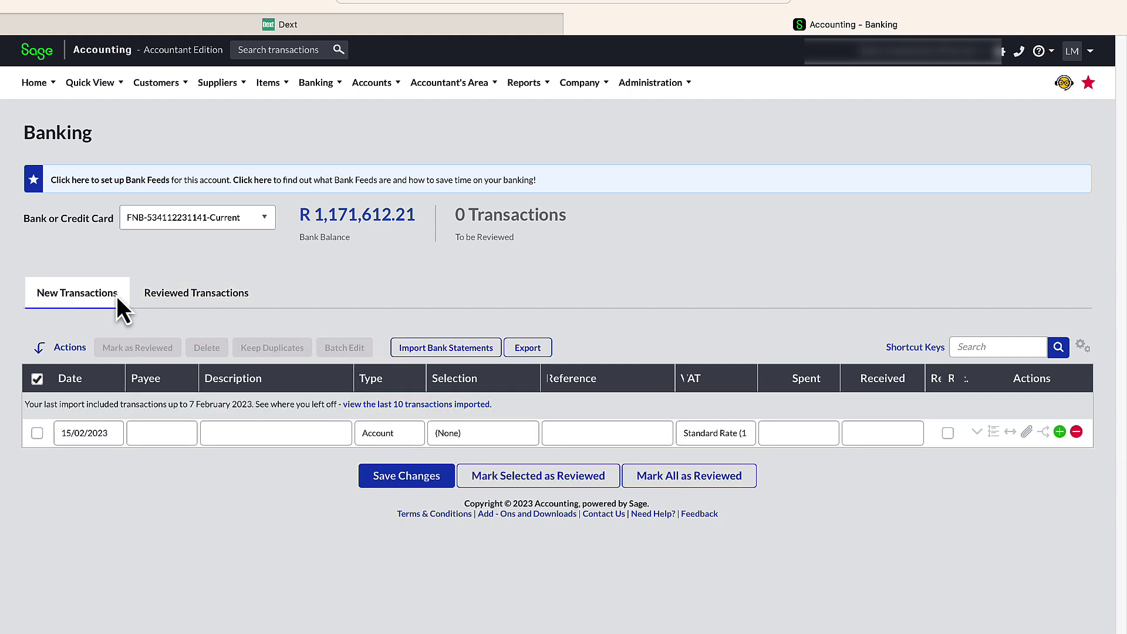
click(455, 351)
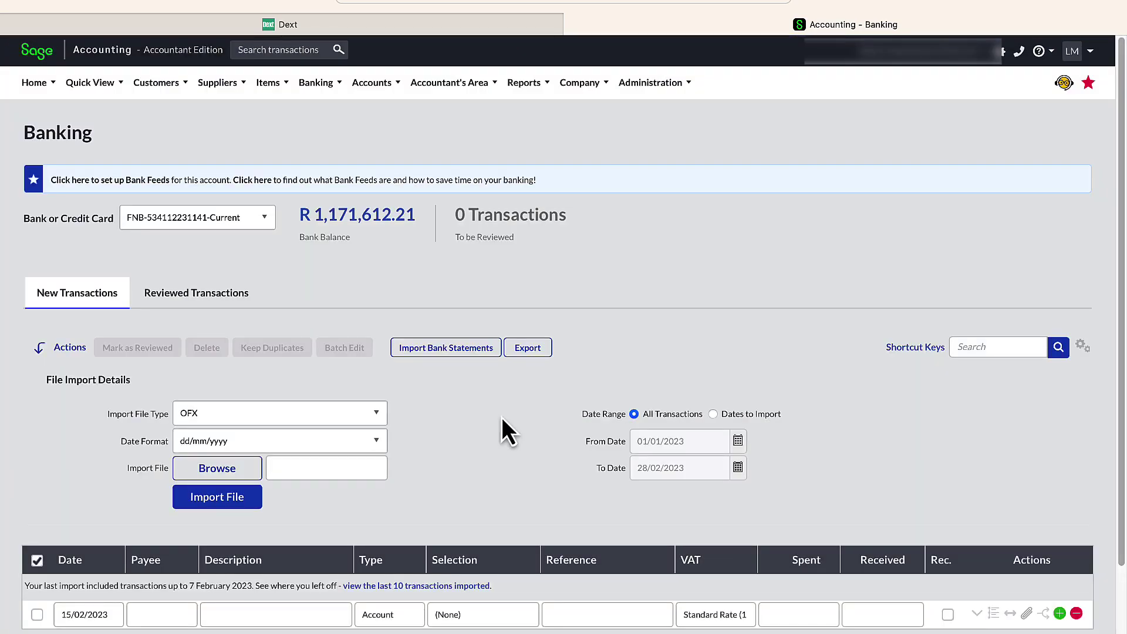
scroll(510, 441, down, 2)
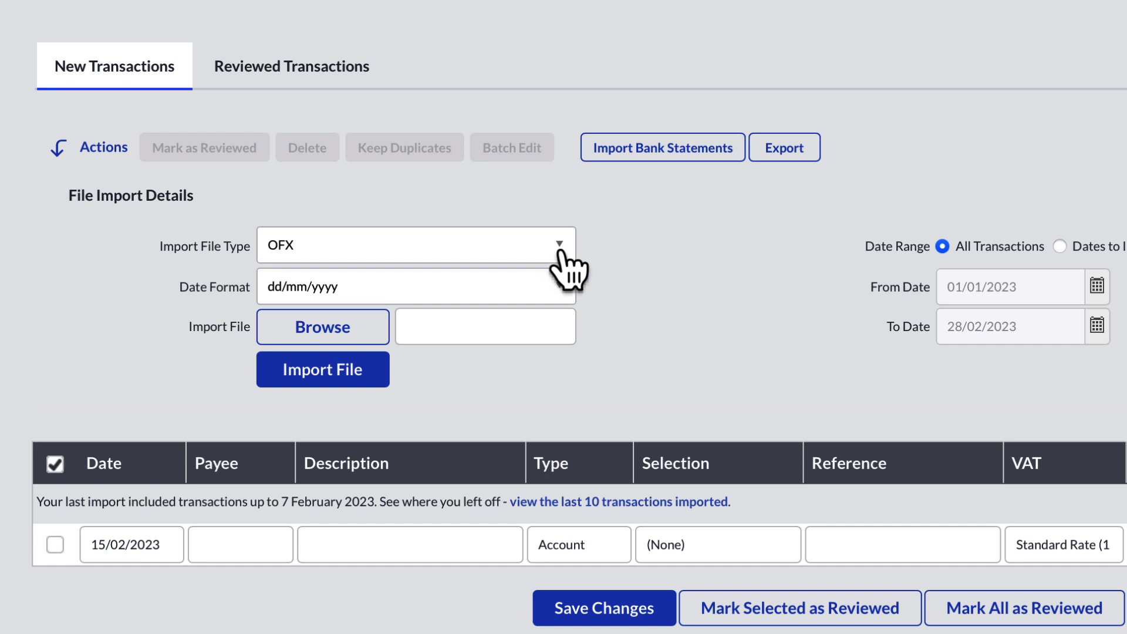
click(559, 251)
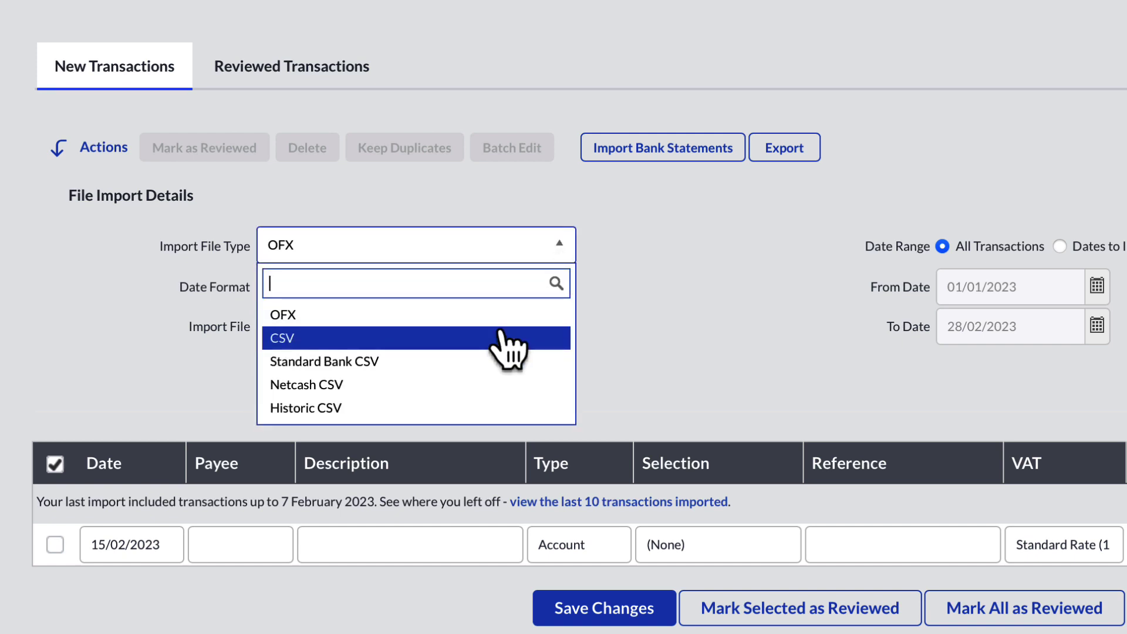
click(500, 337)
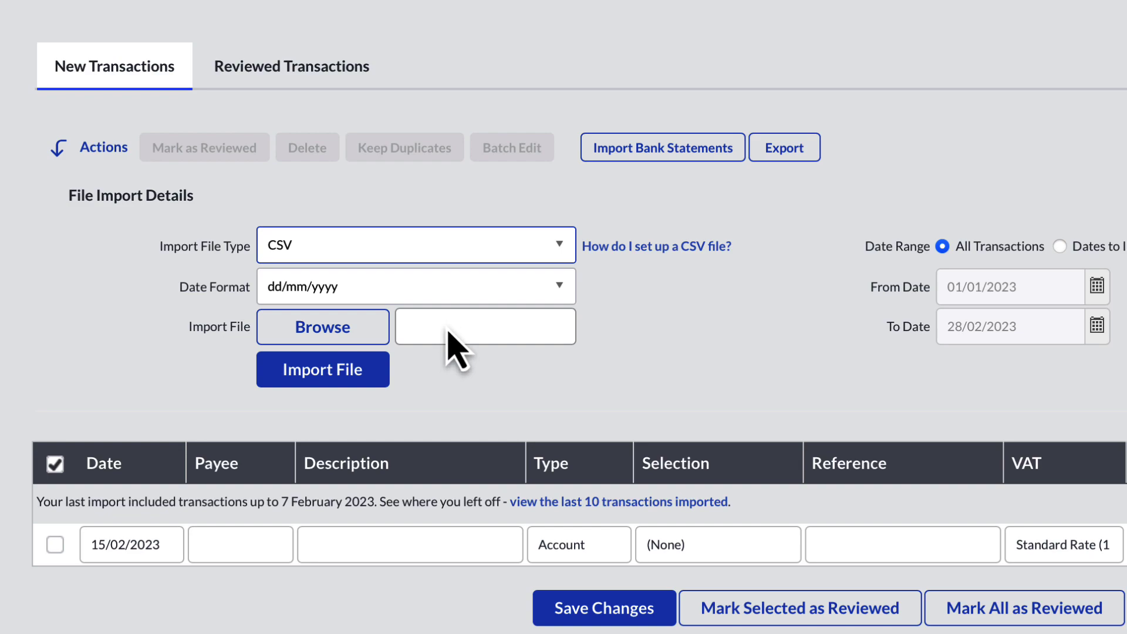
click(366, 341)
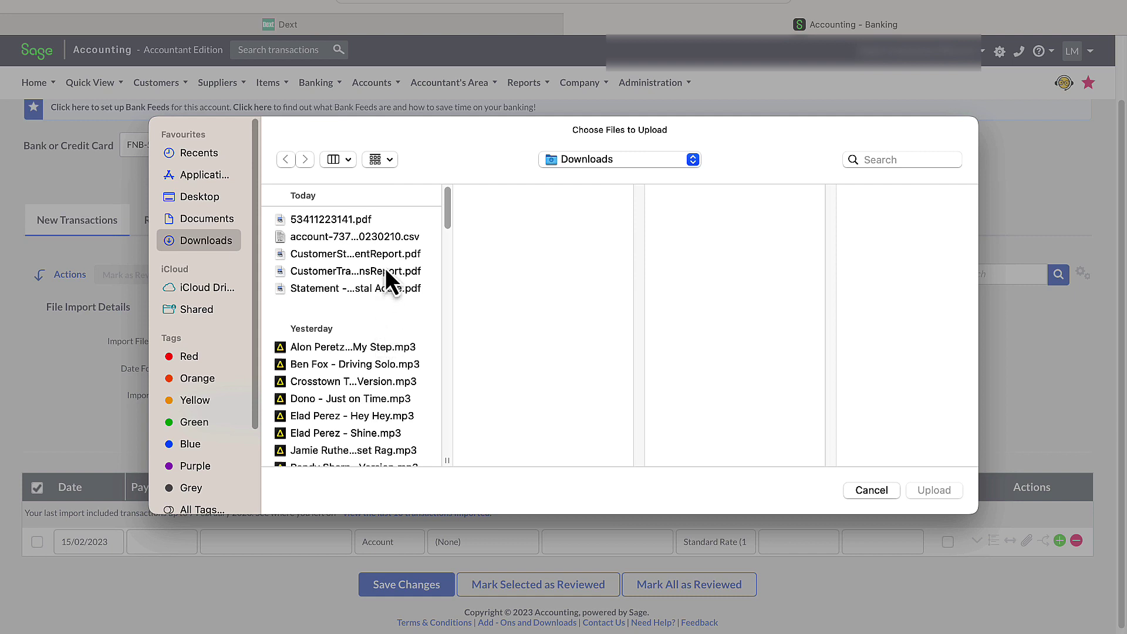
click(391, 237)
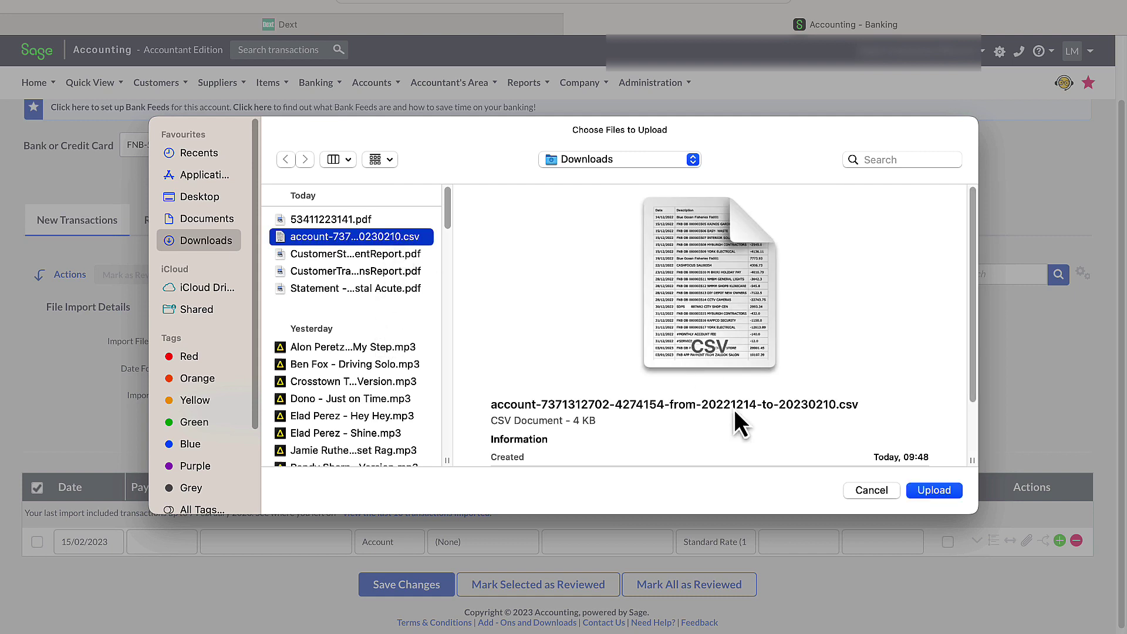
click(939, 492)
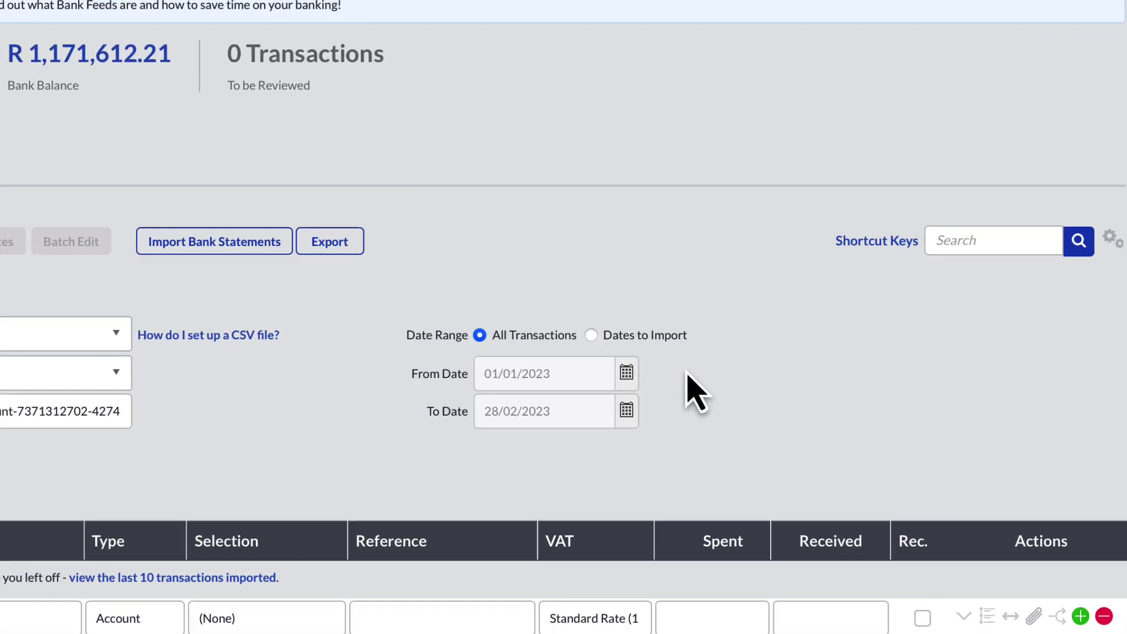
Step: Choose Dates to Import with From 7 Feb 2023 and To 15 Feb 2023
click(571, 337)
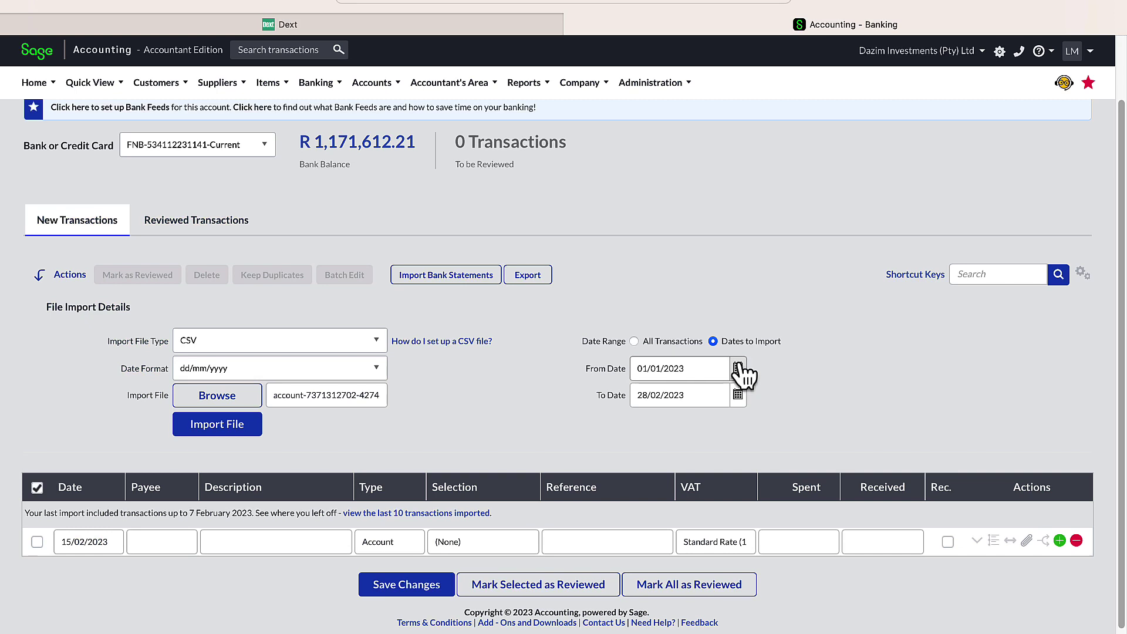
click(738, 368)
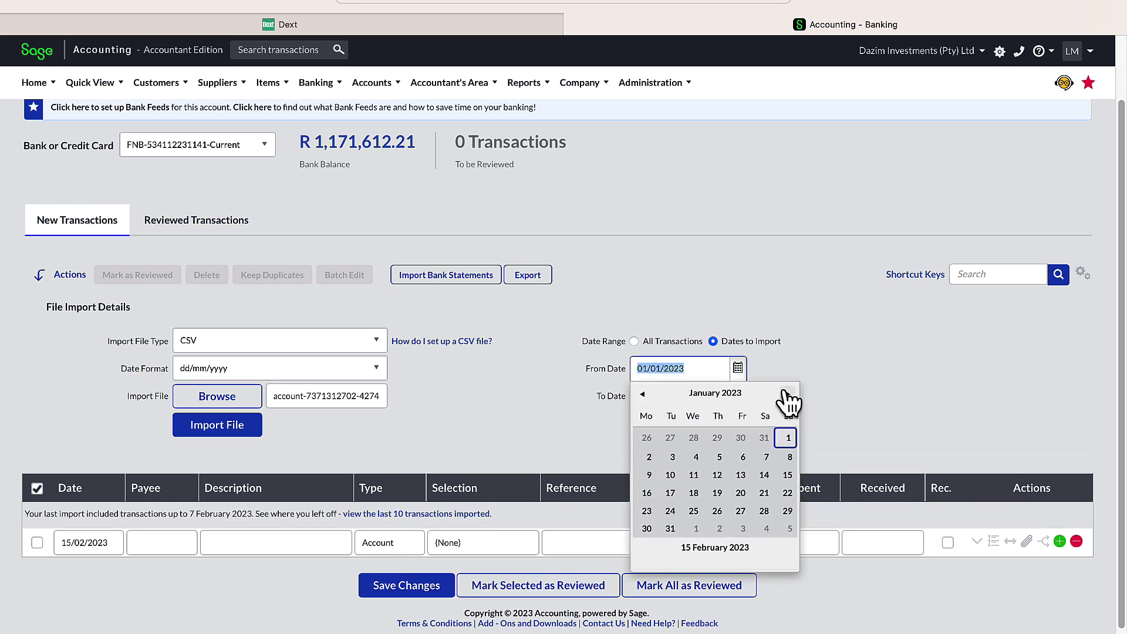
click(788, 394)
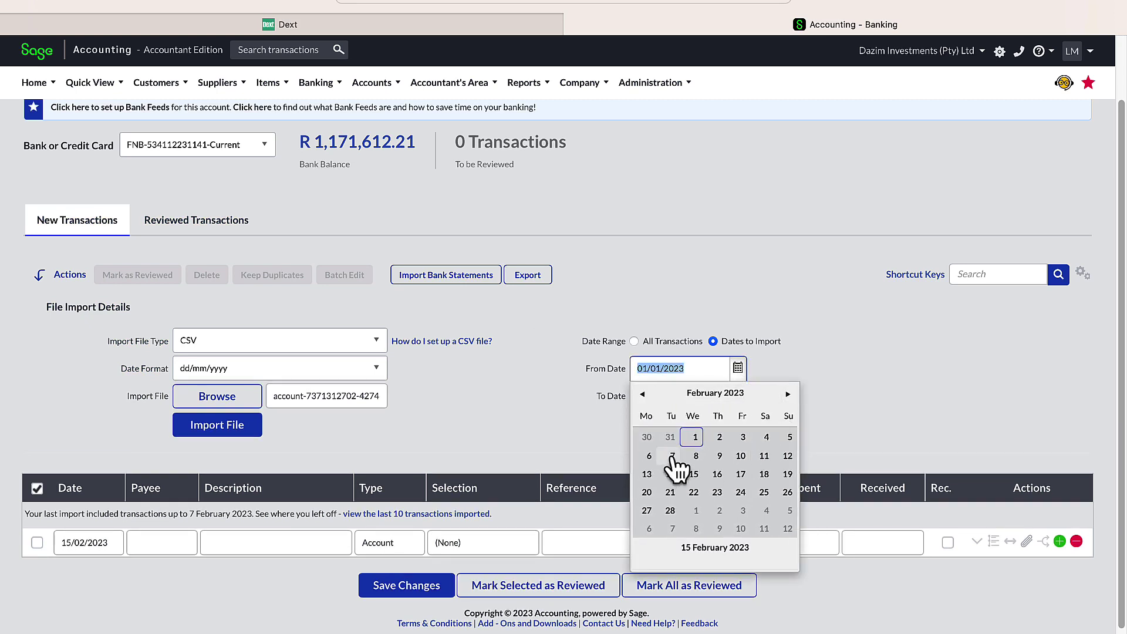
click(670, 459)
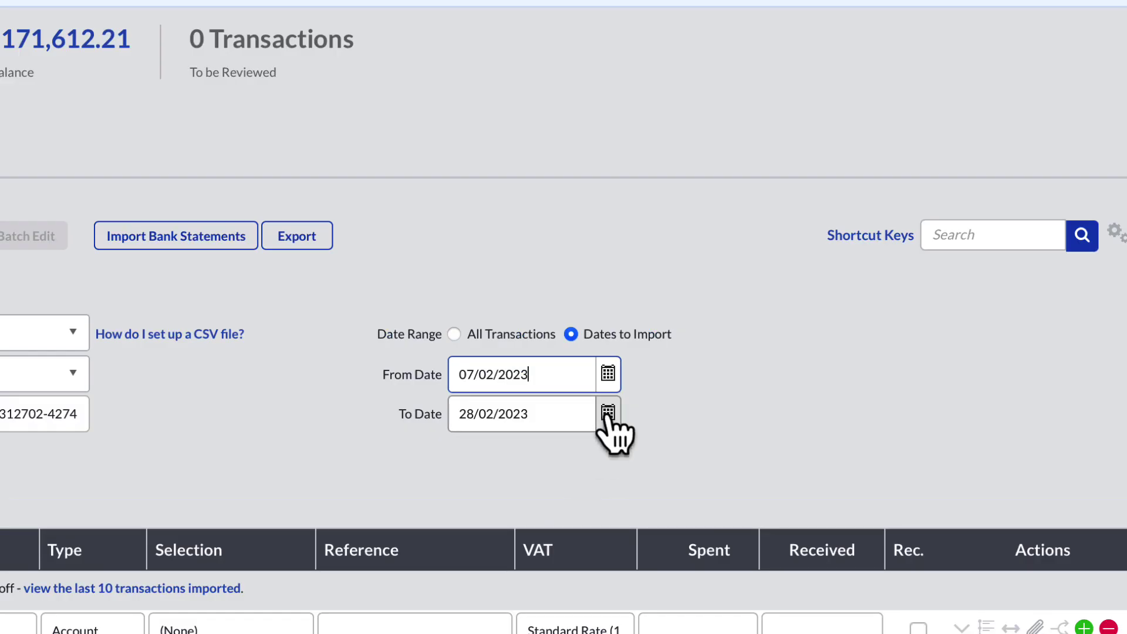
click(607, 413)
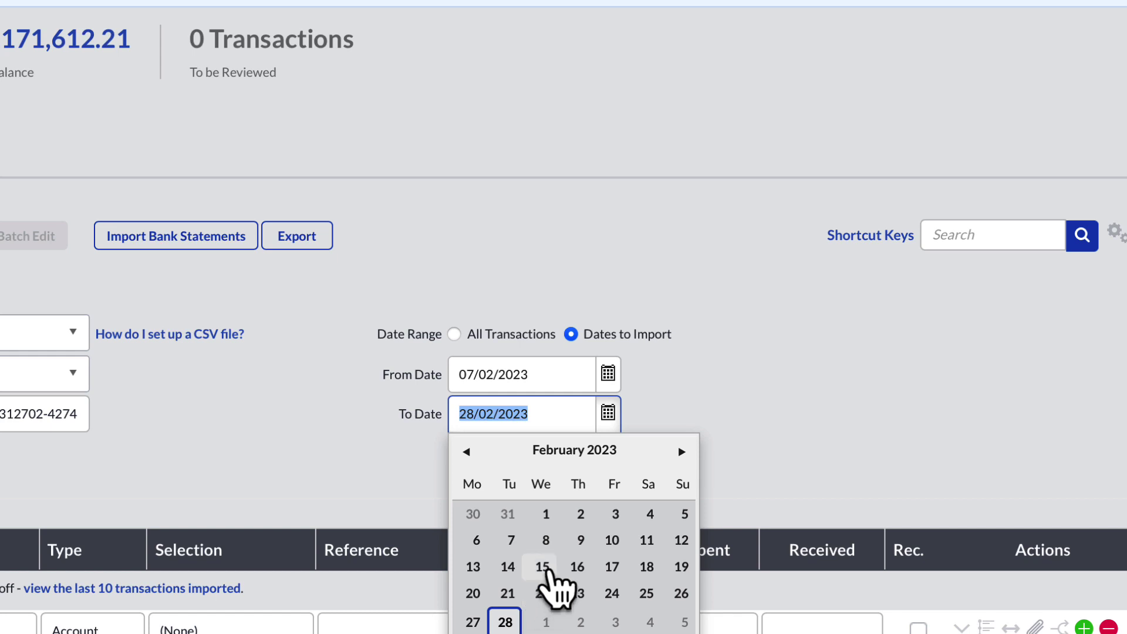
click(542, 566)
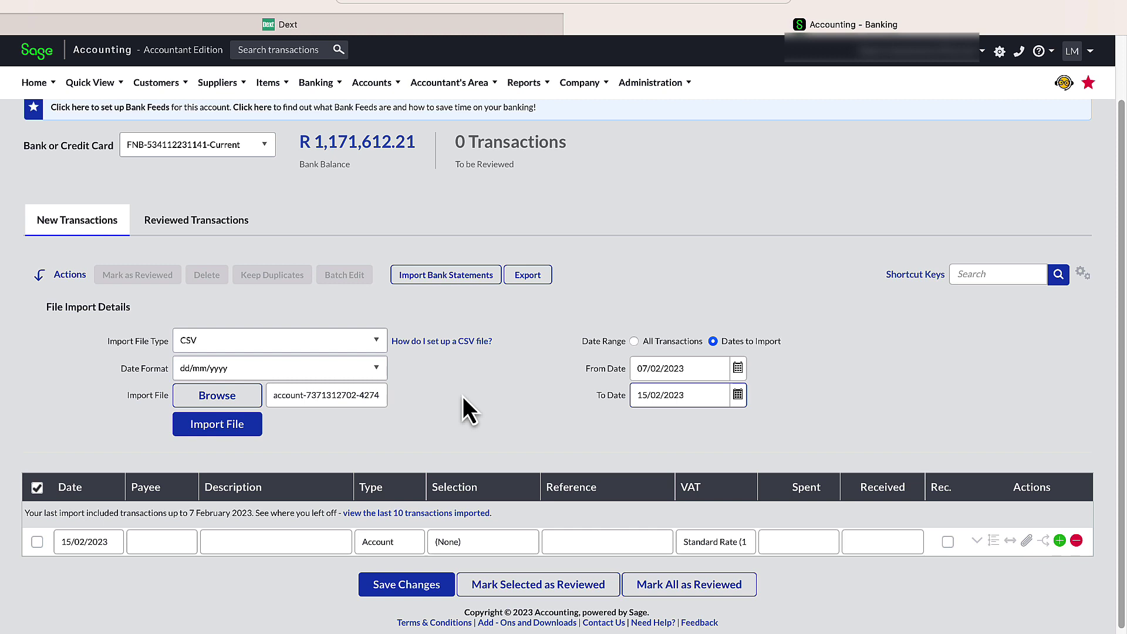
Step: Import the file and delete the flagged duplicate 07/02/2023 R 53,978.21 transaction
click(254, 431)
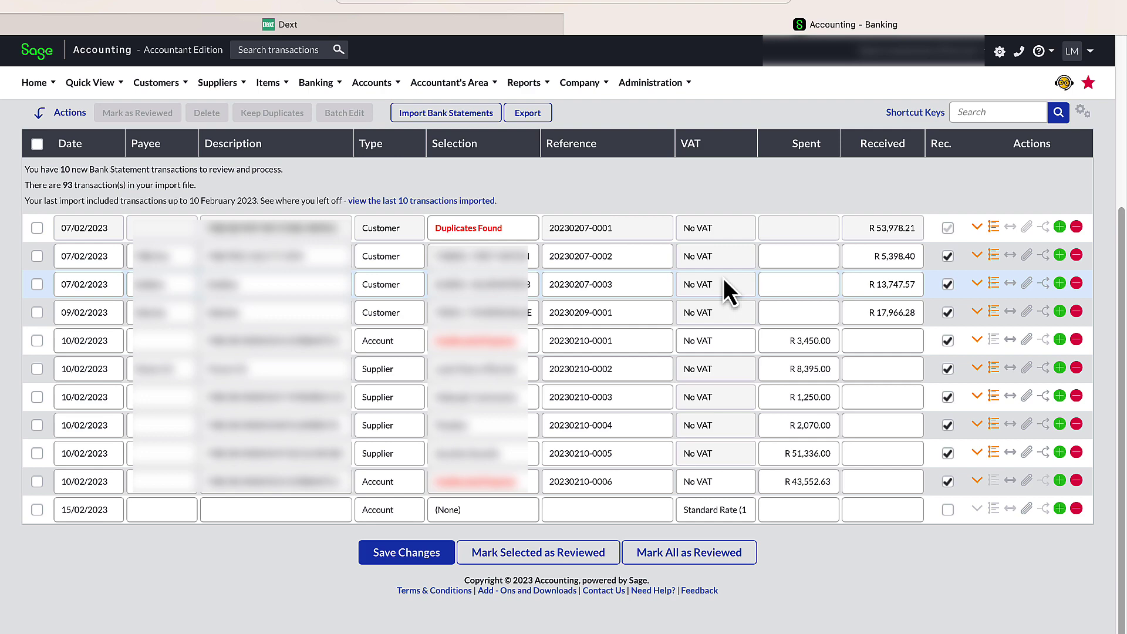
click(492, 233)
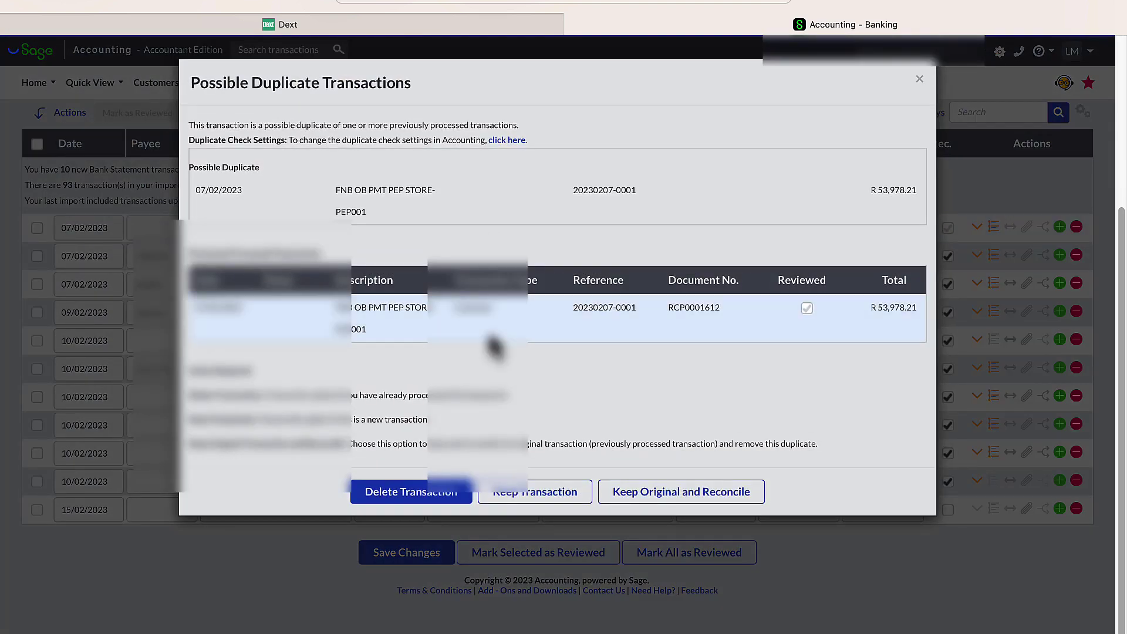
click(419, 500)
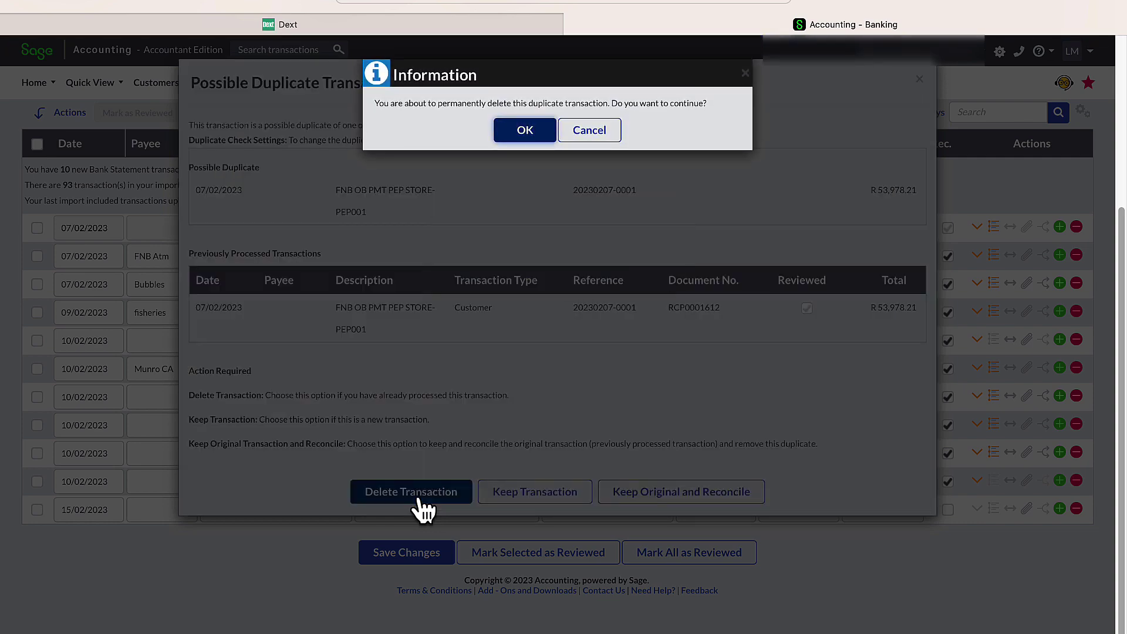
click(522, 132)
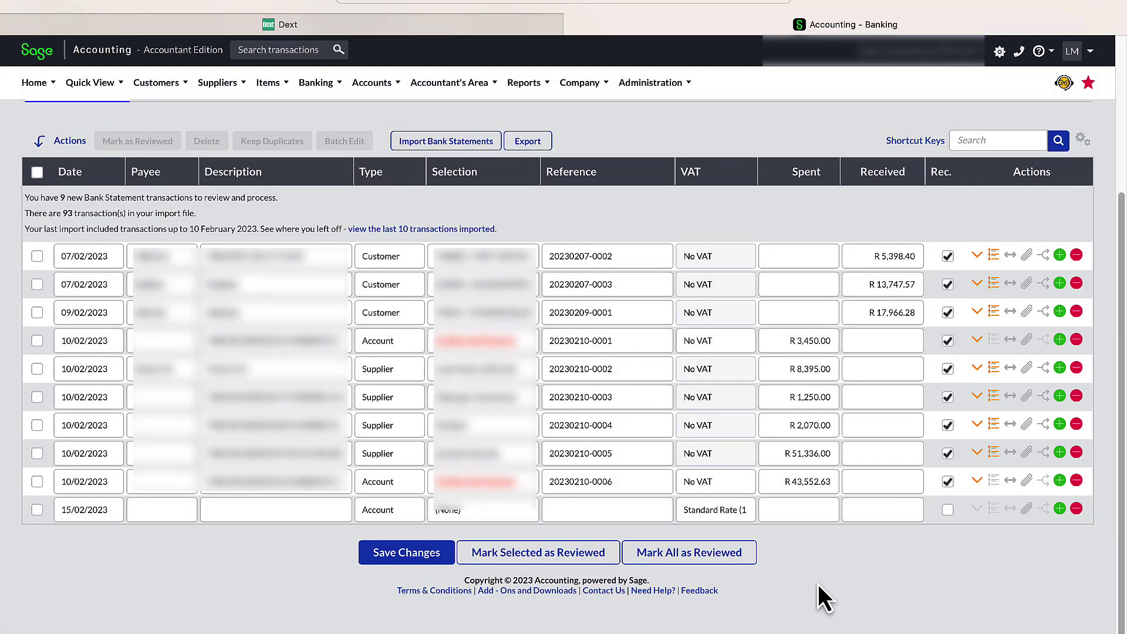